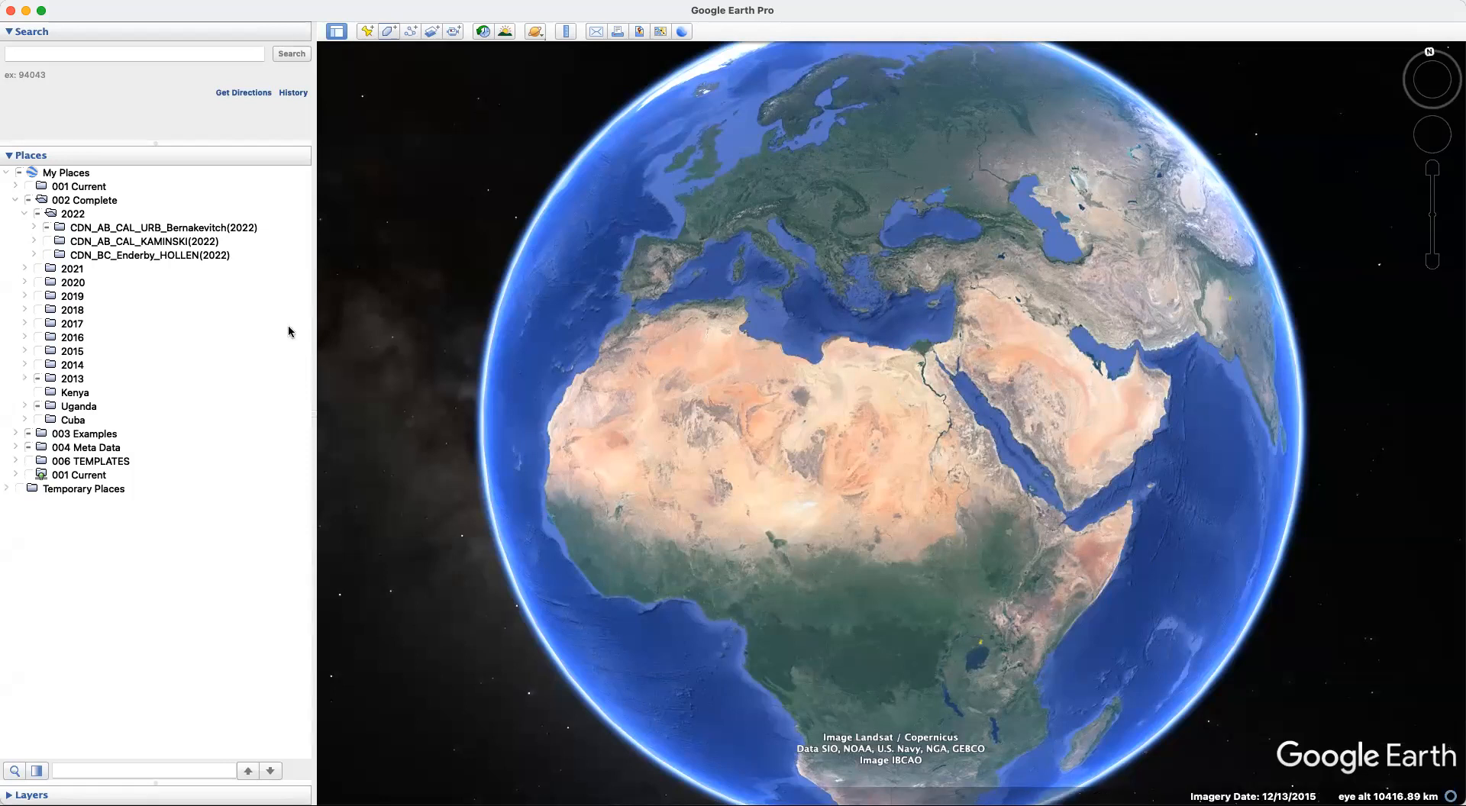
Expand the Calgary urban project in the 2022 folder, display its Property Boundary polygon and bring the site into close view
left_click(32, 228)
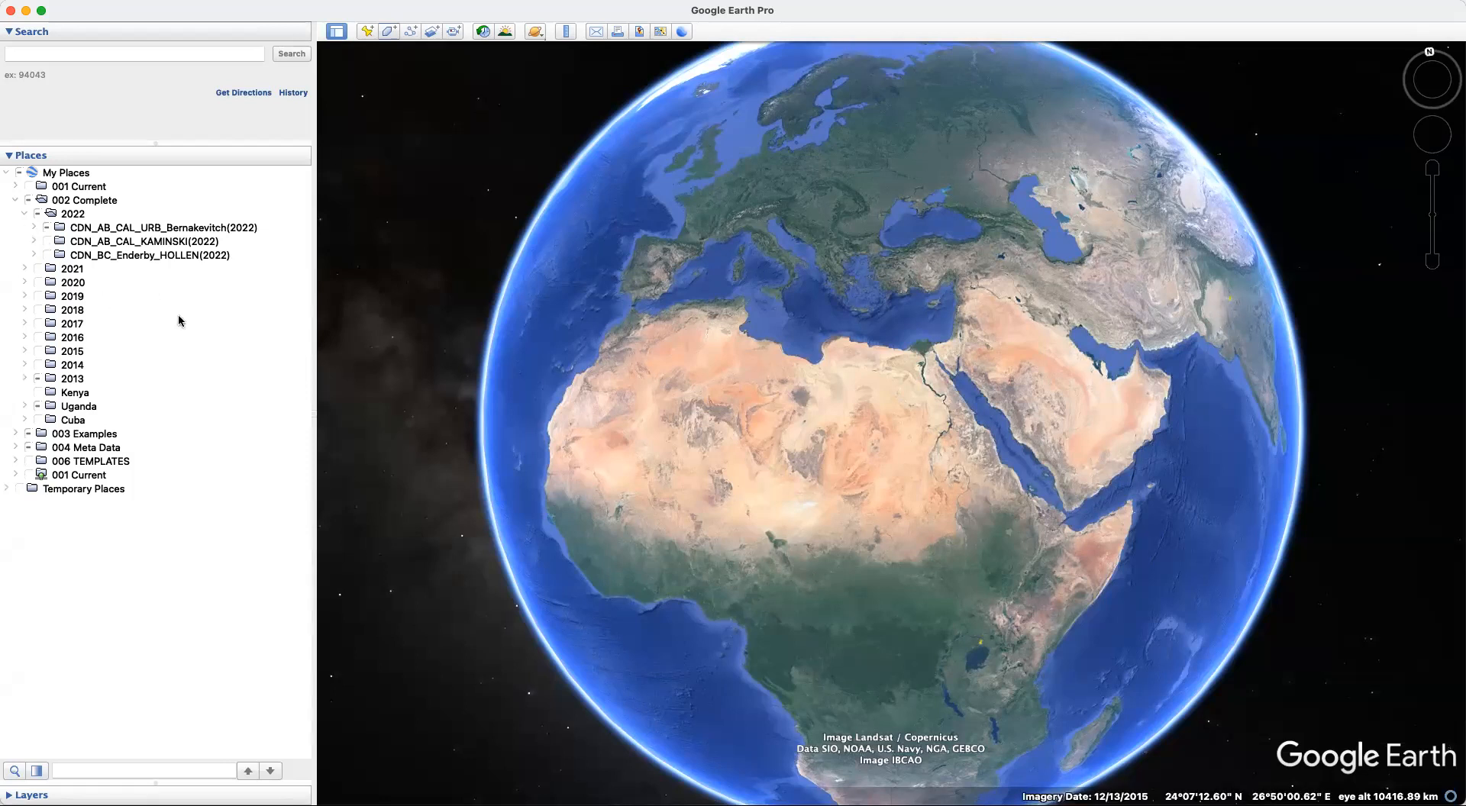
left_click(134, 256)
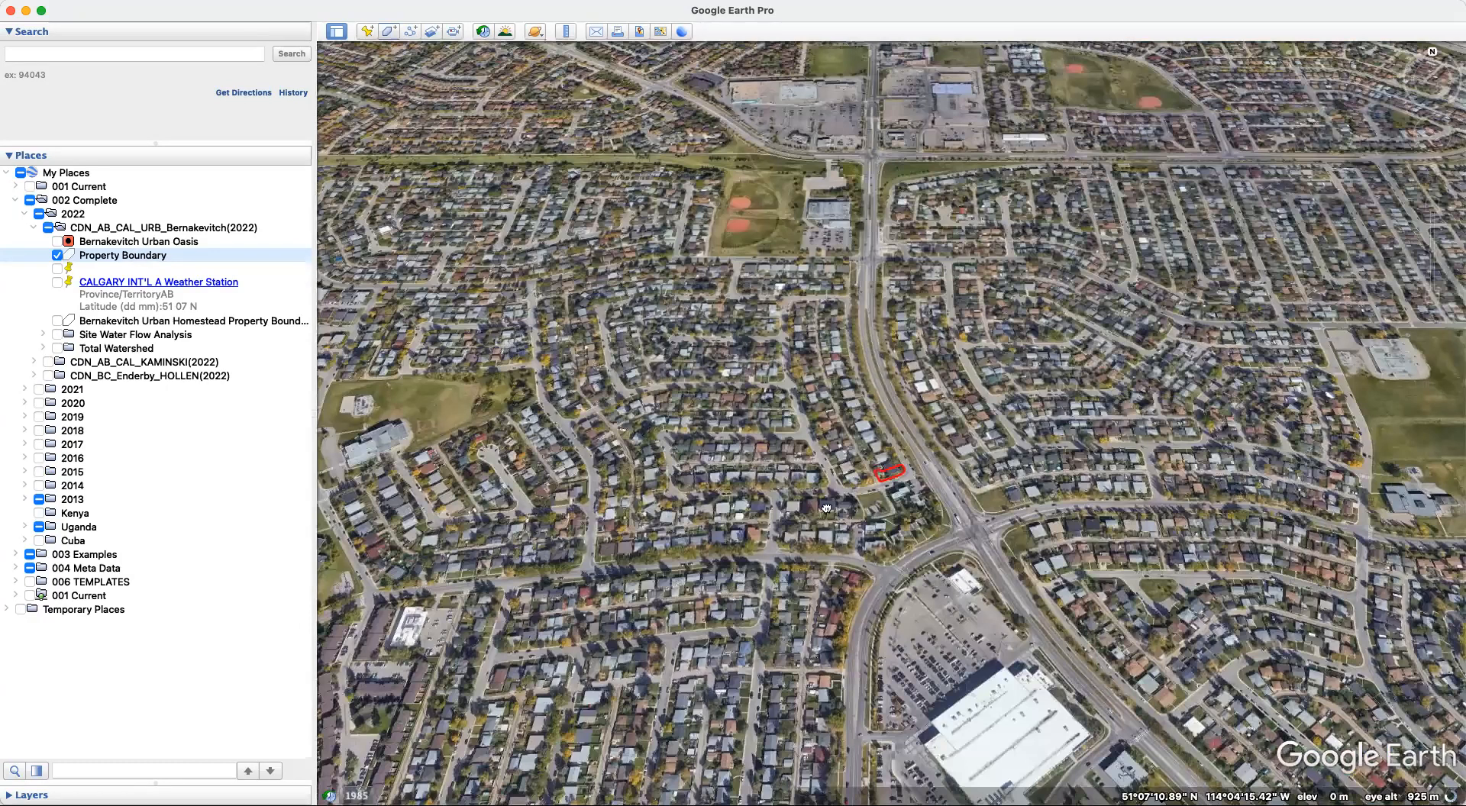
scroll(826, 508, "up", 2)
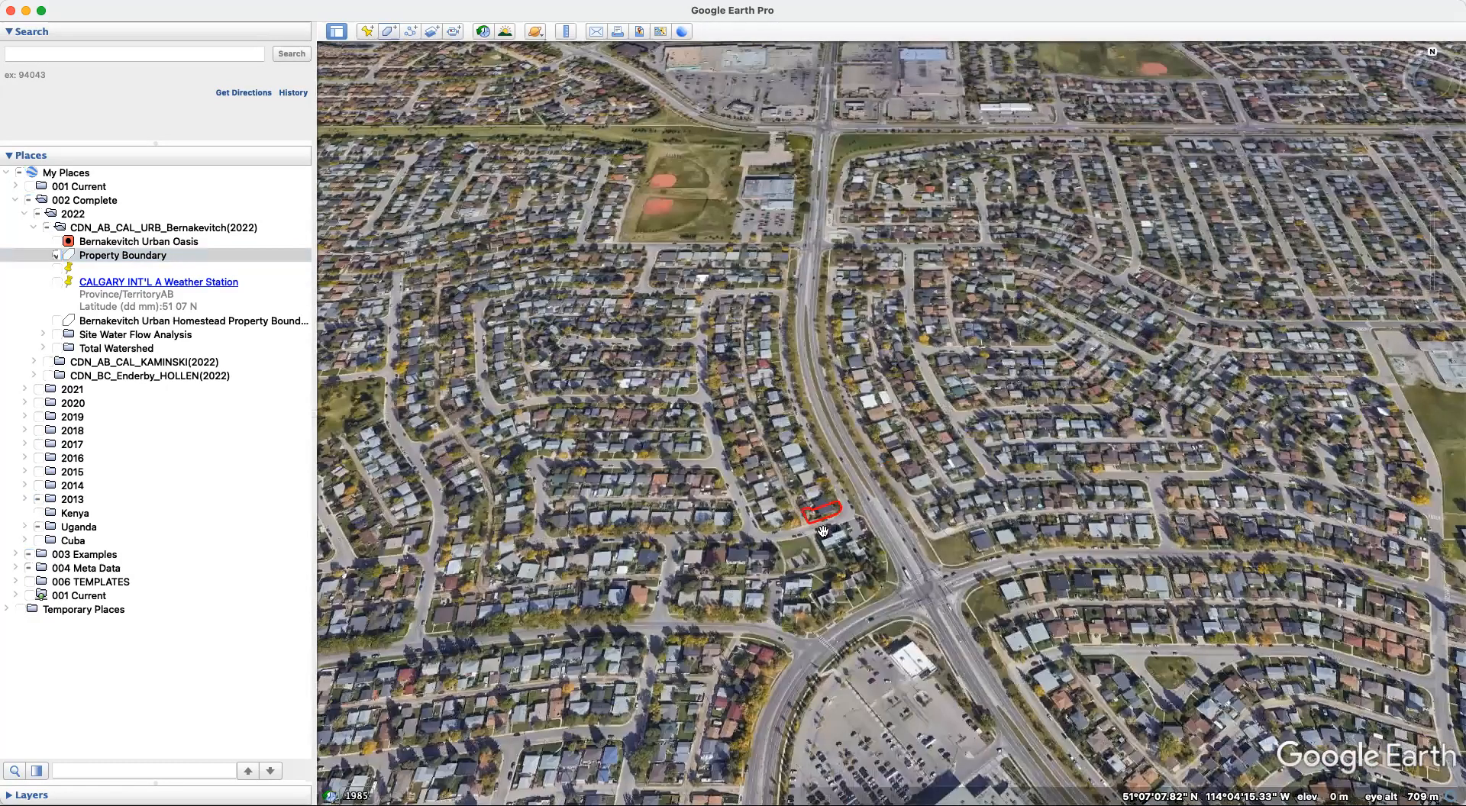
scroll(836, 556, "up", 5)
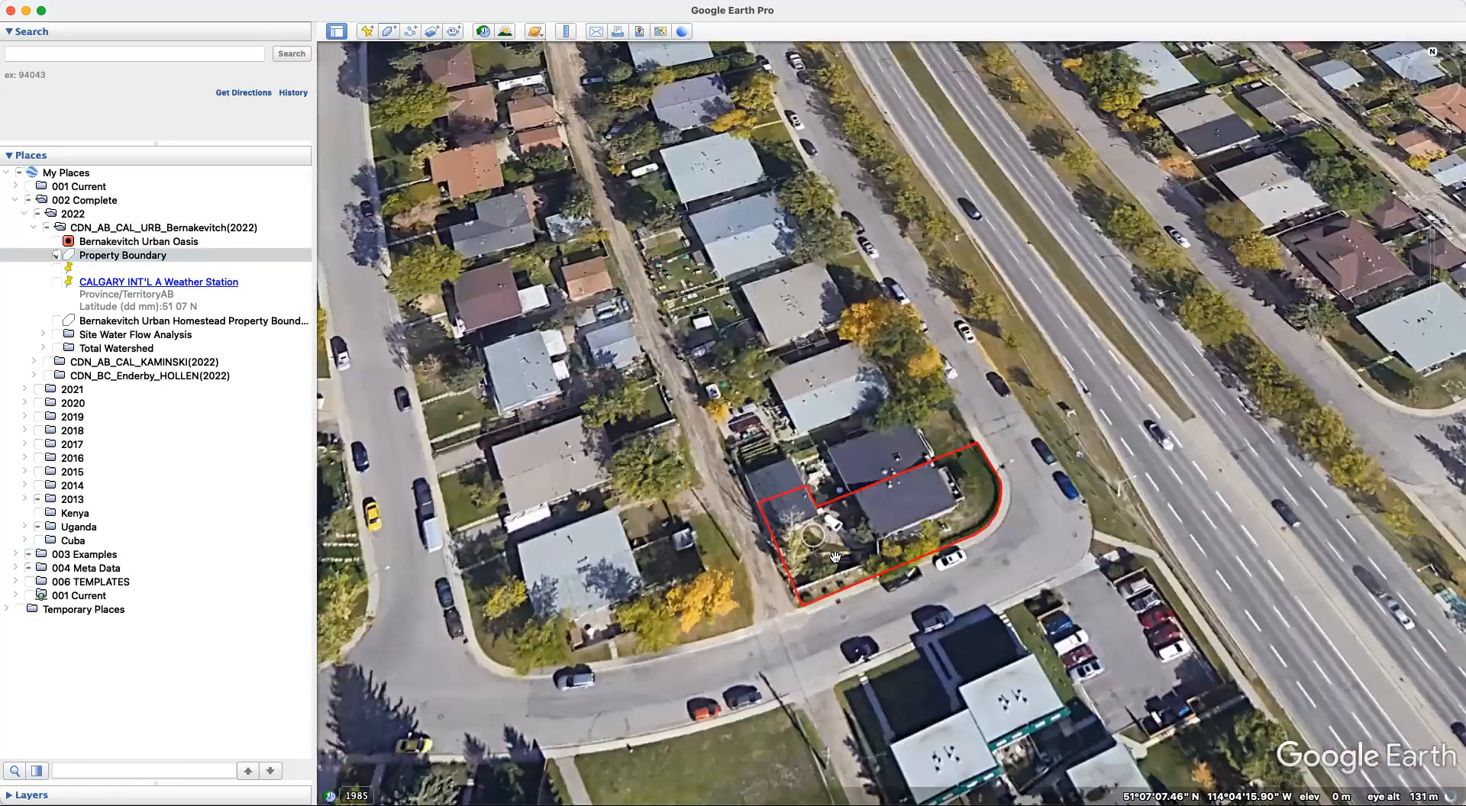
scroll(926, 479, "up", 2)
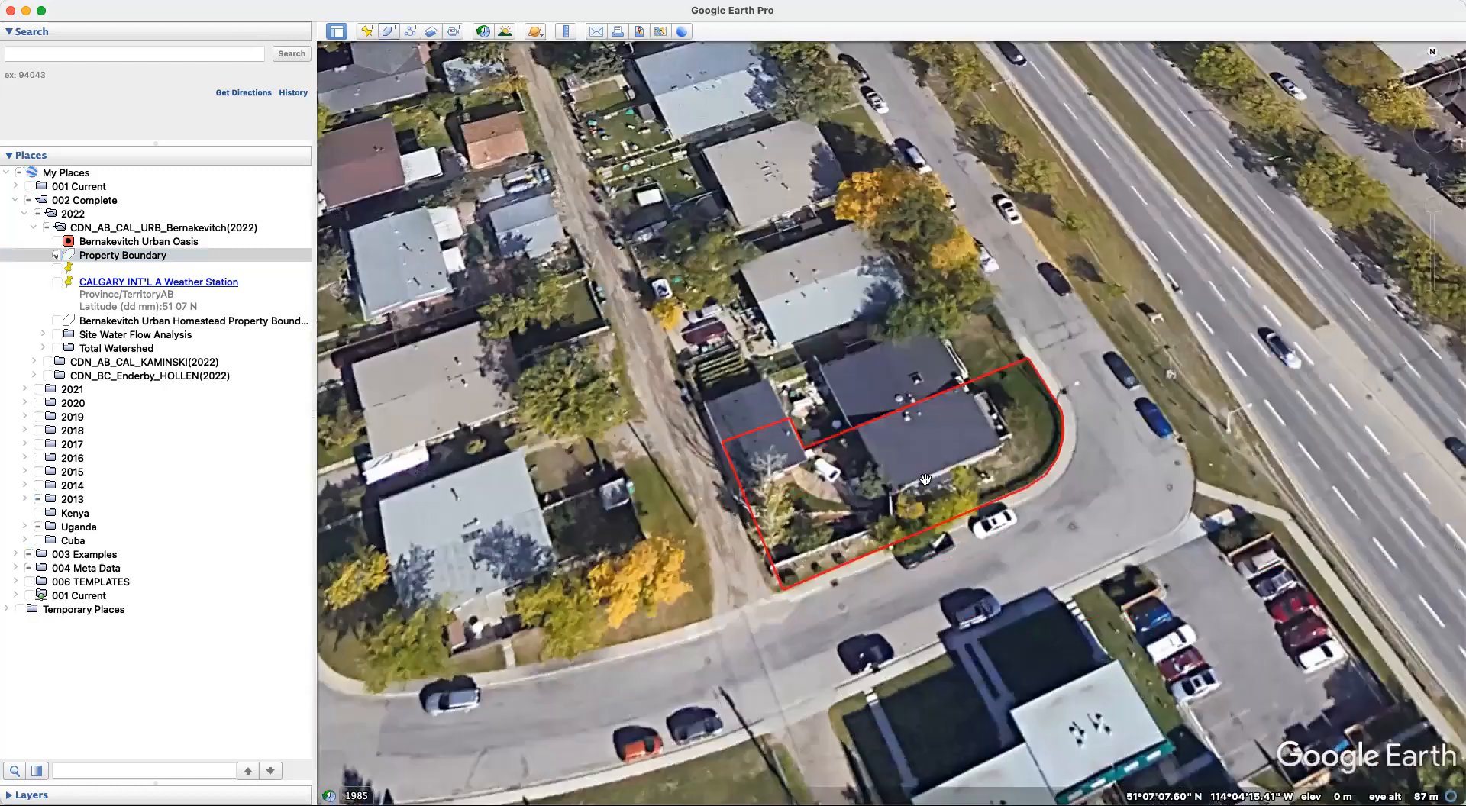
scroll(925, 480, "up", 1)
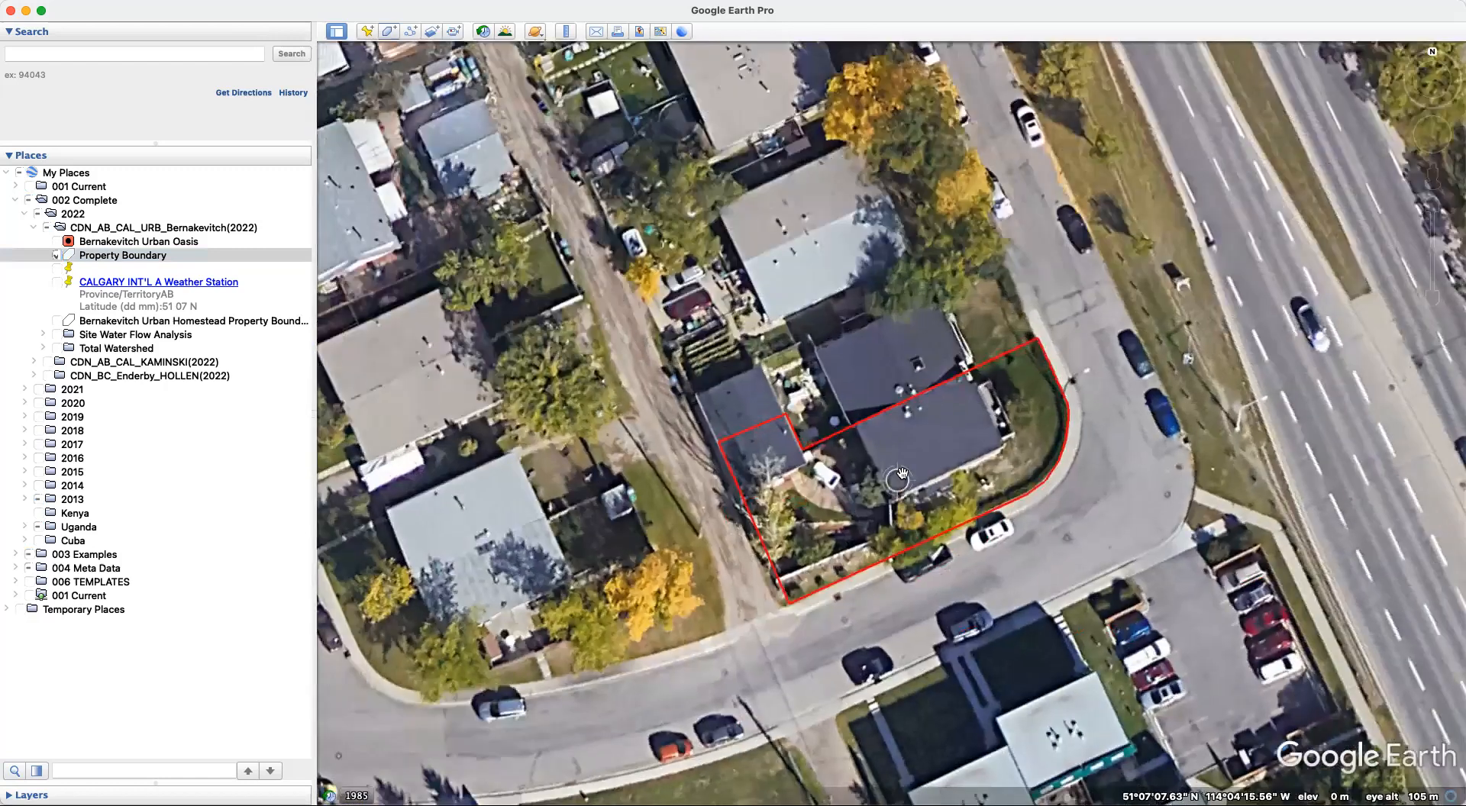
scroll(898, 513, "up", 1)
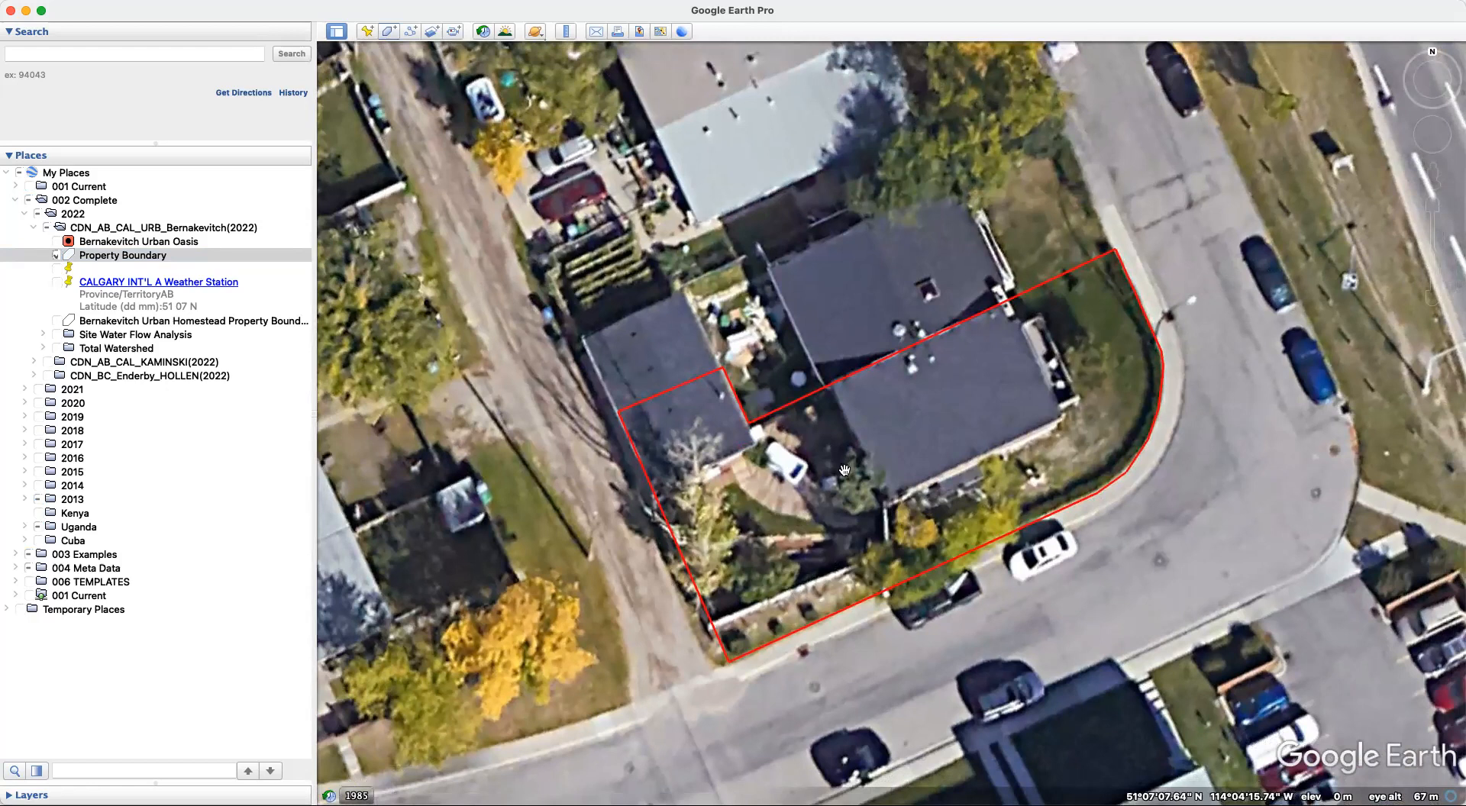
Fill the view with the entire property boundary, seen straight down and oriented with north up
left_click_drag(1010, 364, 987, 388)
scroll(893, 477, "up", 3)
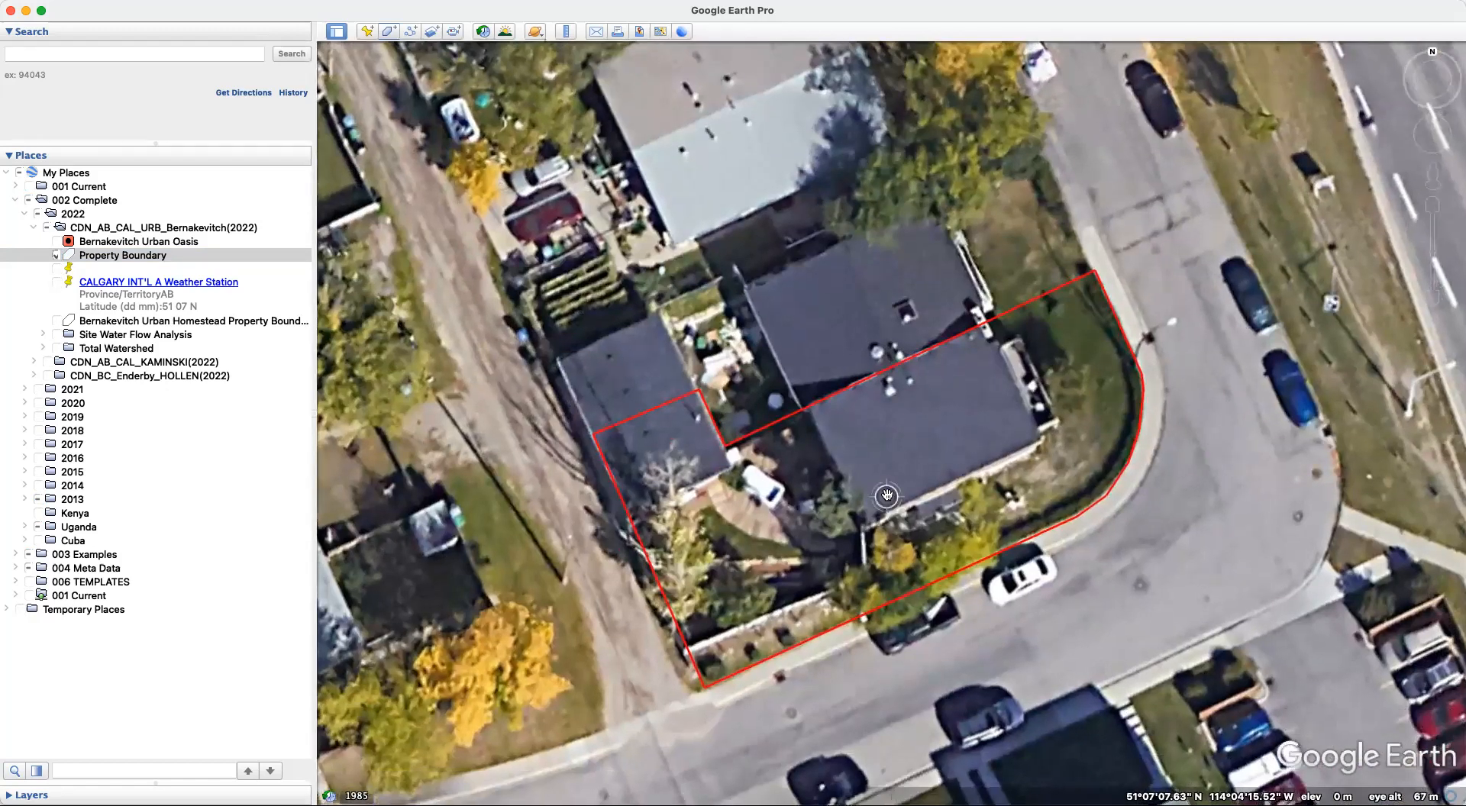
scroll(887, 494, "up", 3)
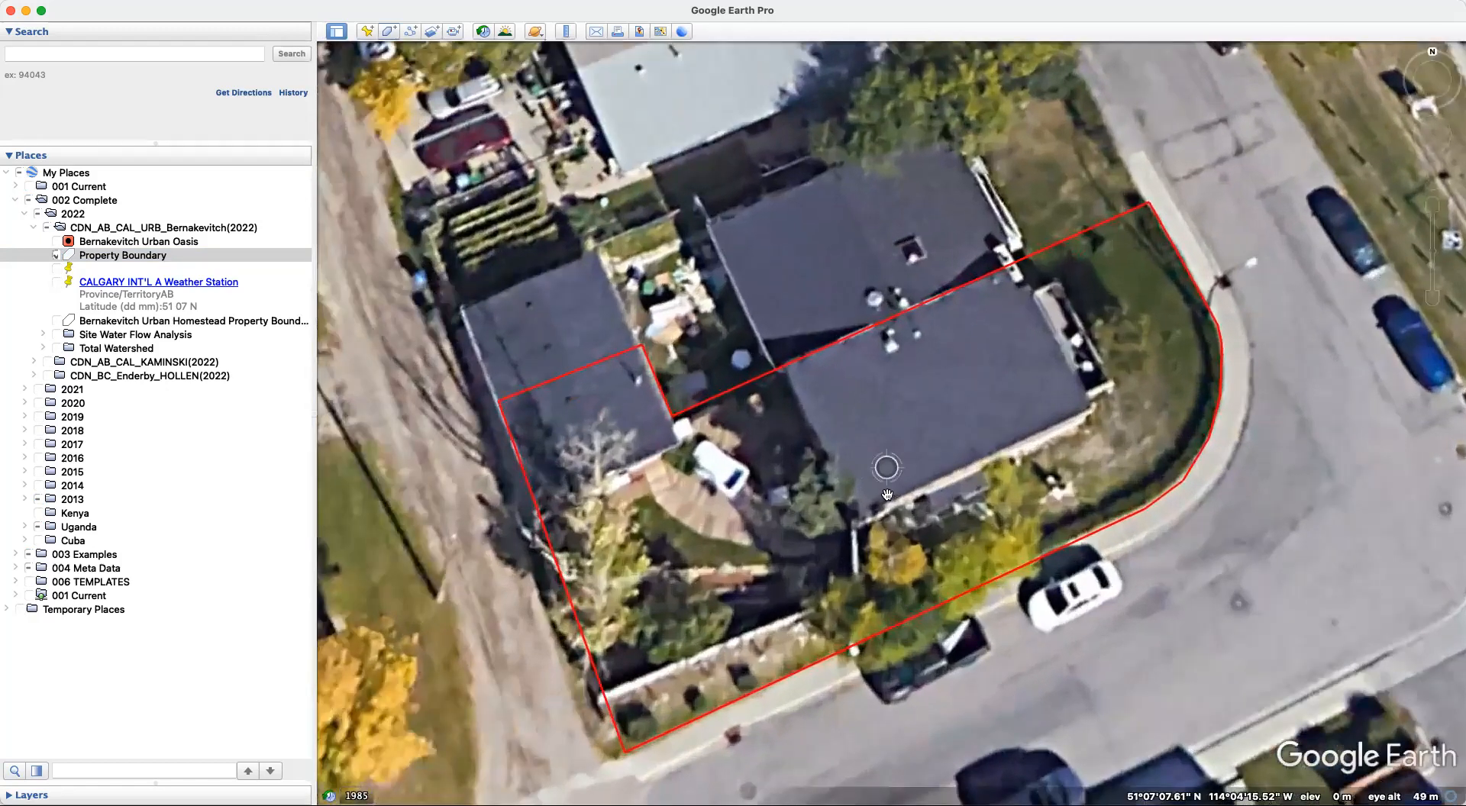
scroll(887, 495, "up", 2)
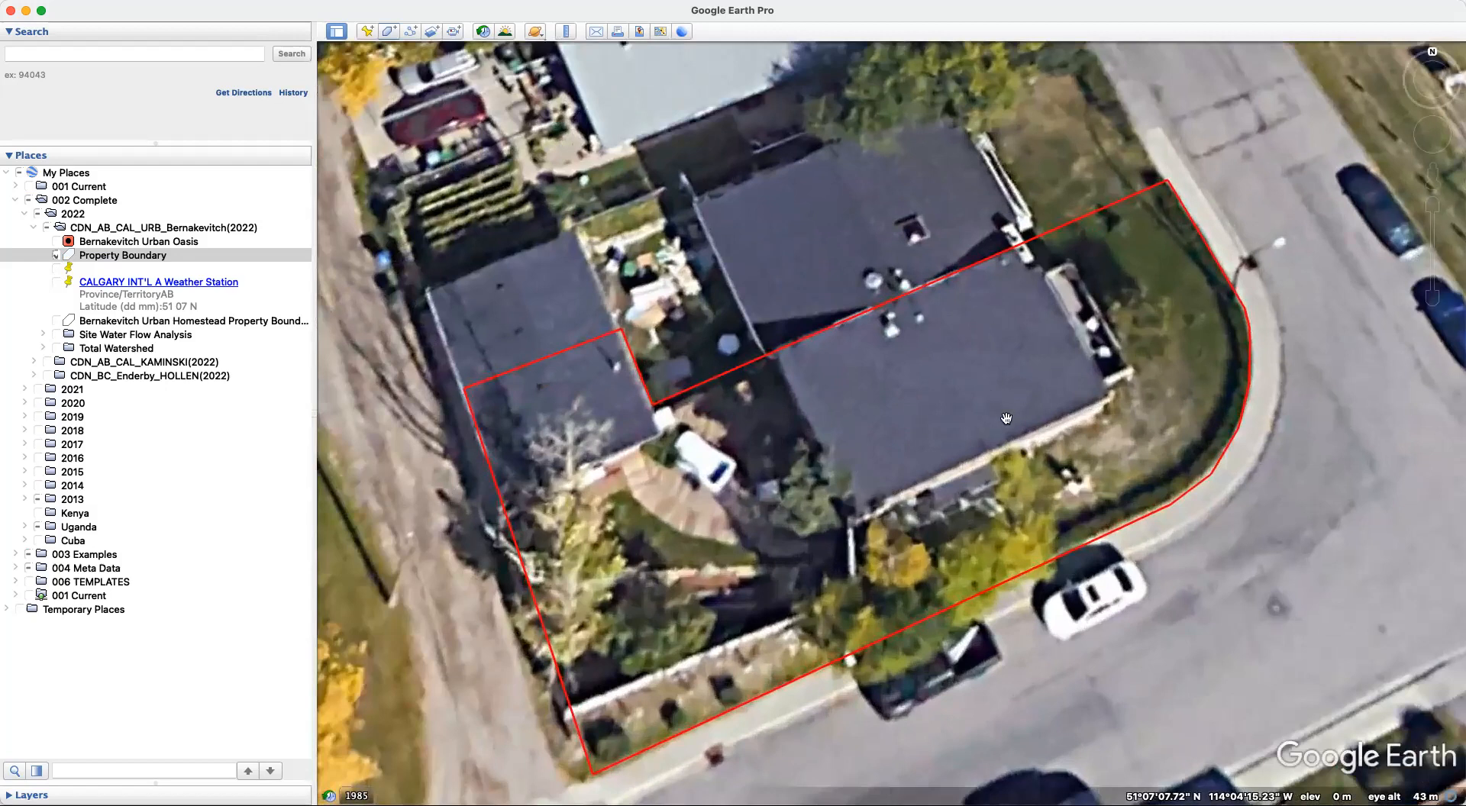
key("r")
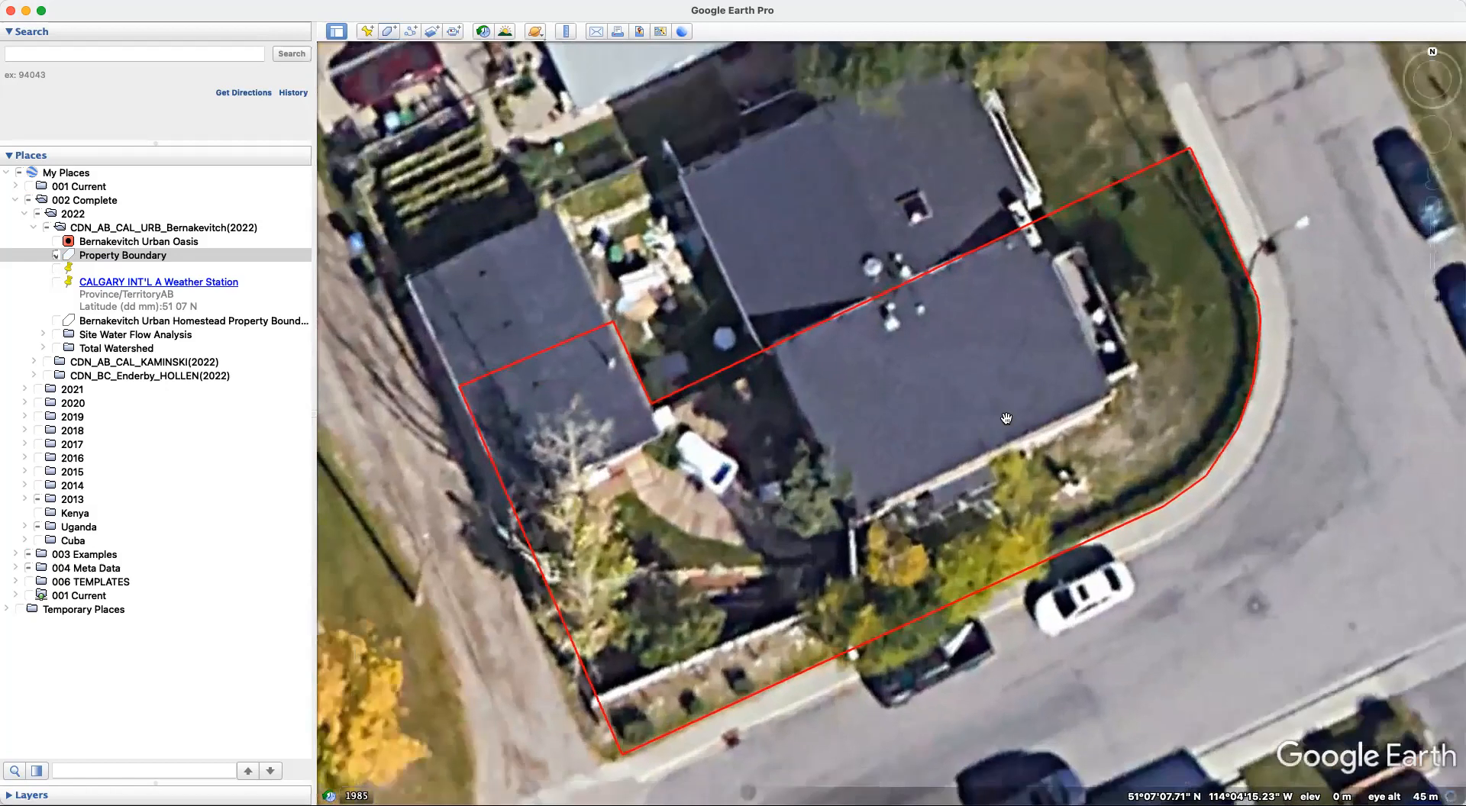
left_click(1415, 61)
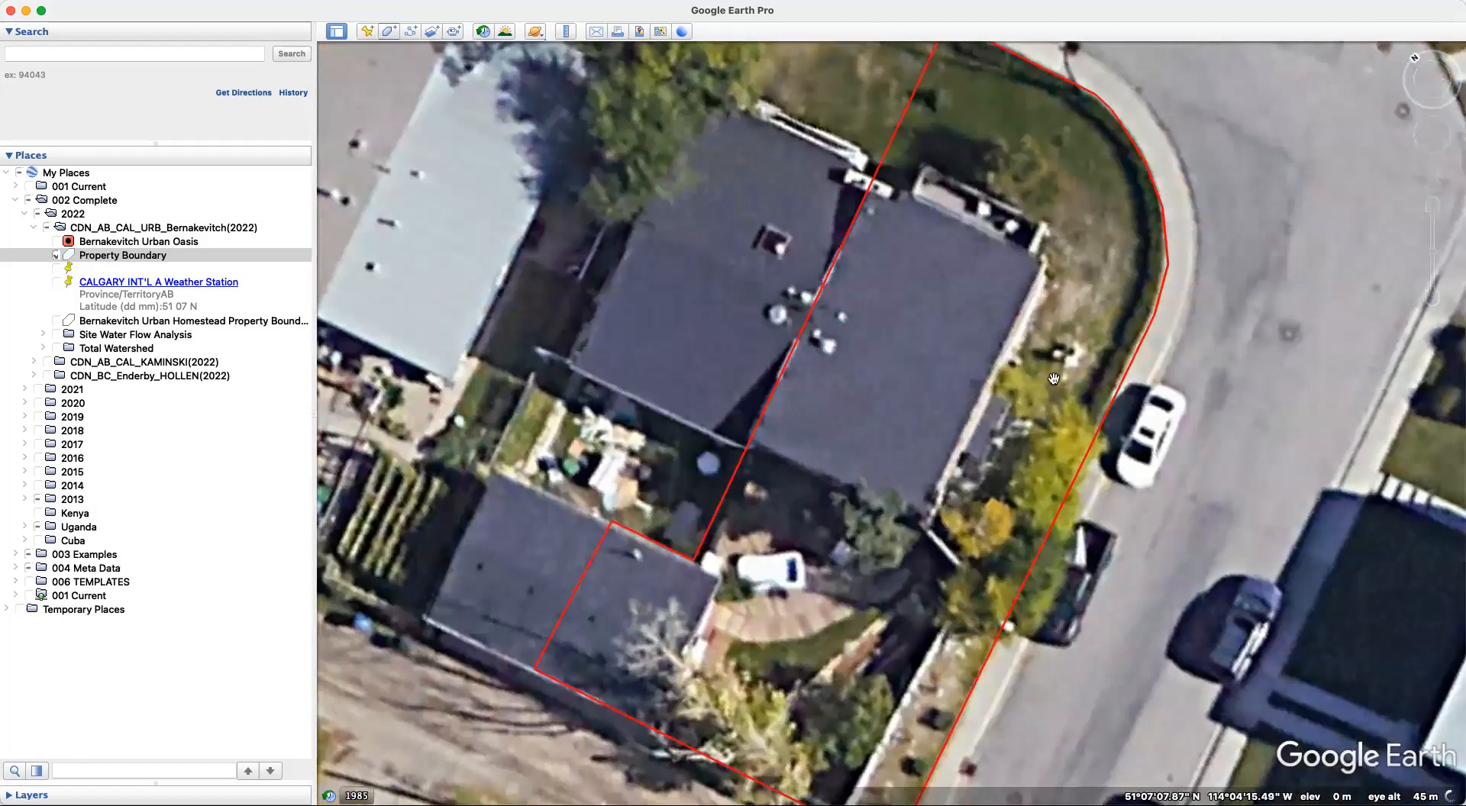
key("r")
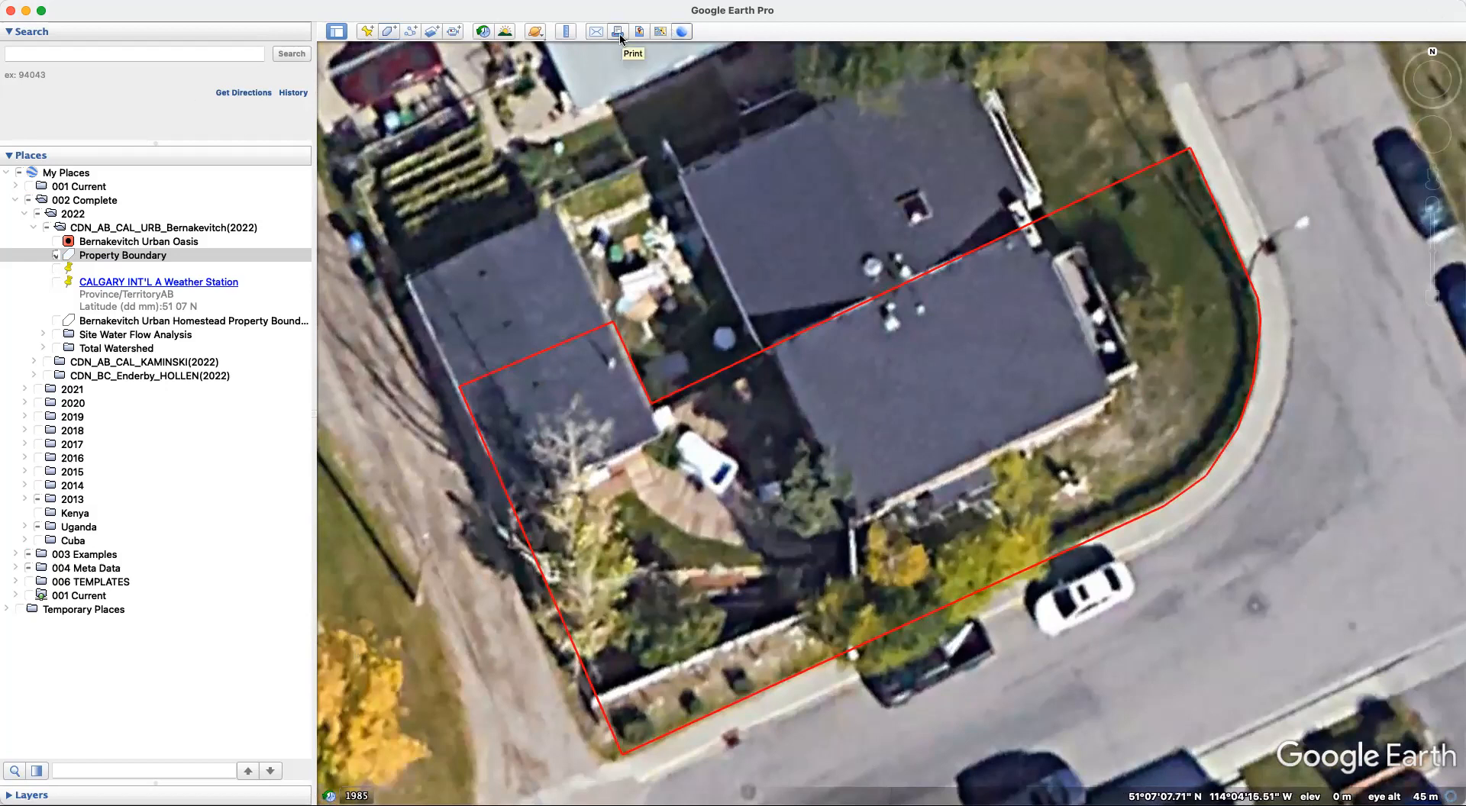
Set up the current view as a print map and add the Title and Description and Legend elements
left_click(143, 1)
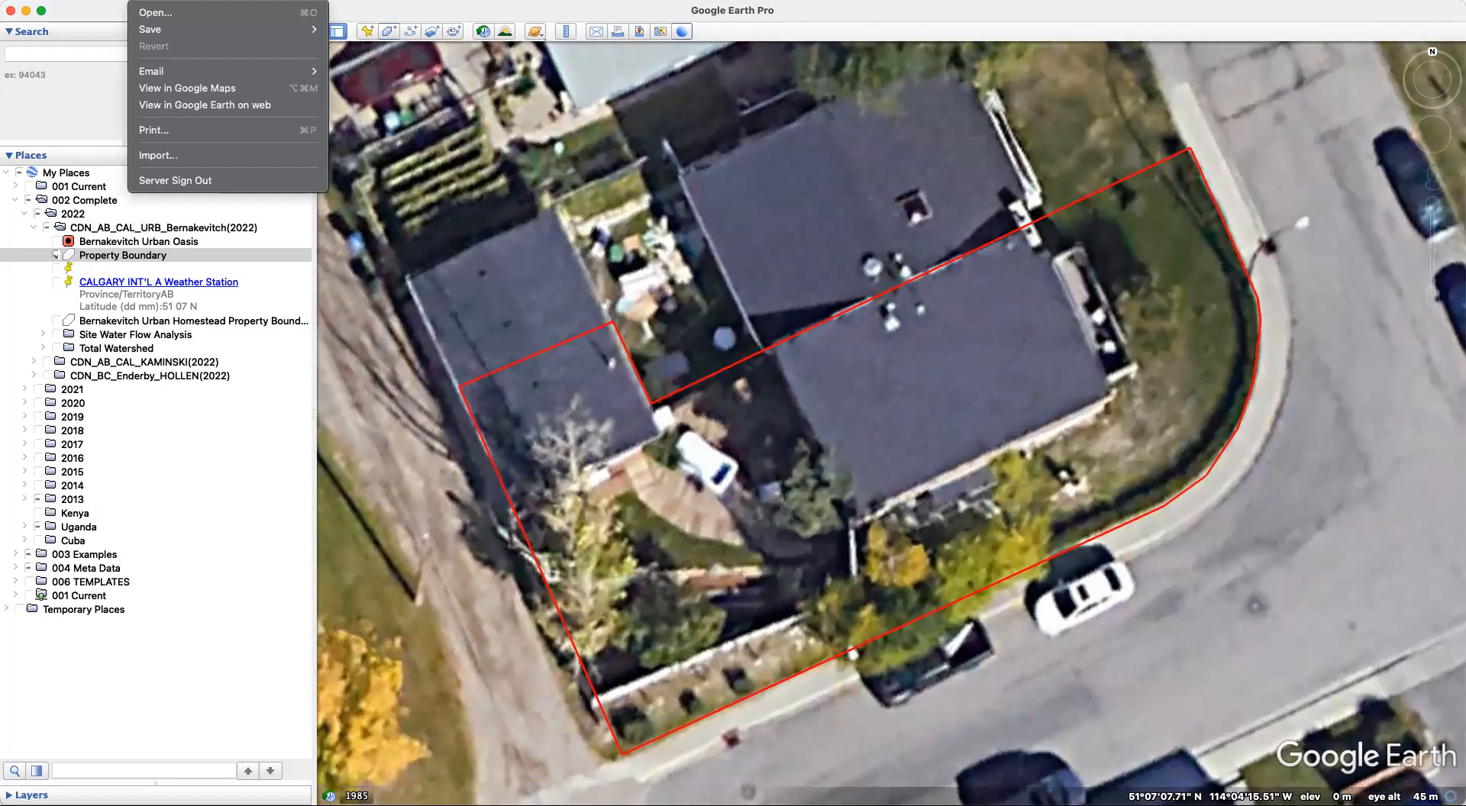
left_click(183, 132)
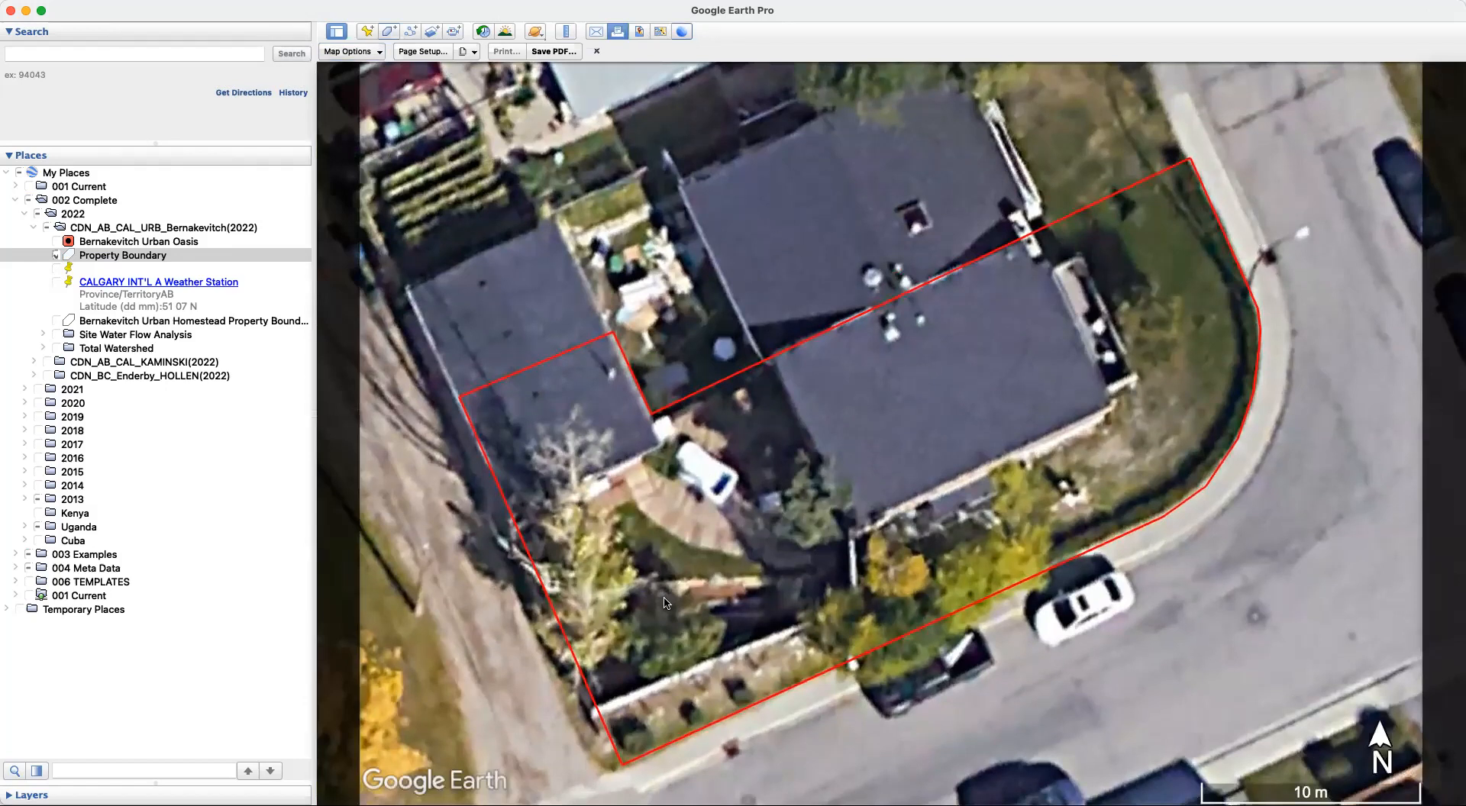
left_click(369, 54)
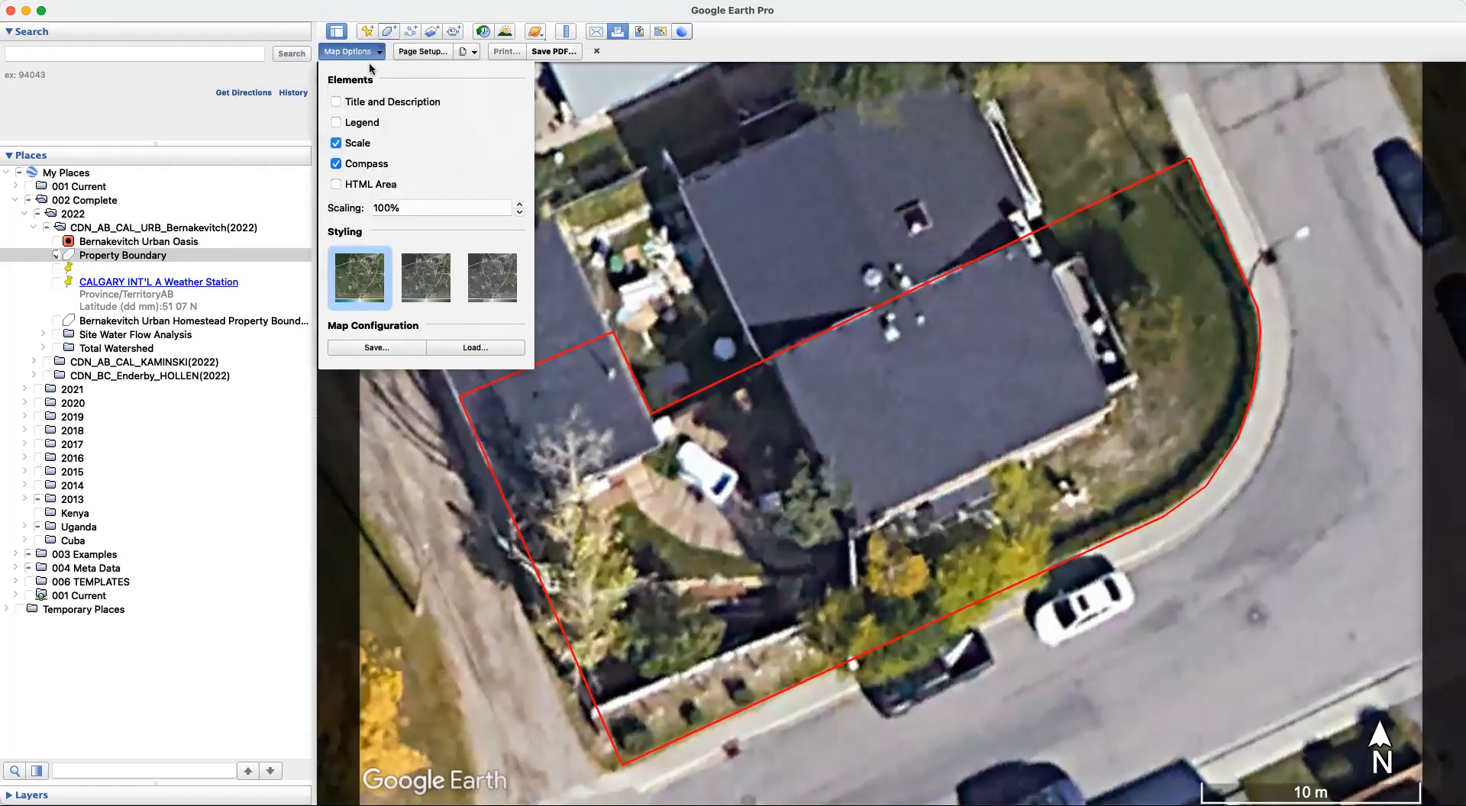
left_click(336, 103)
left_click(336, 122)
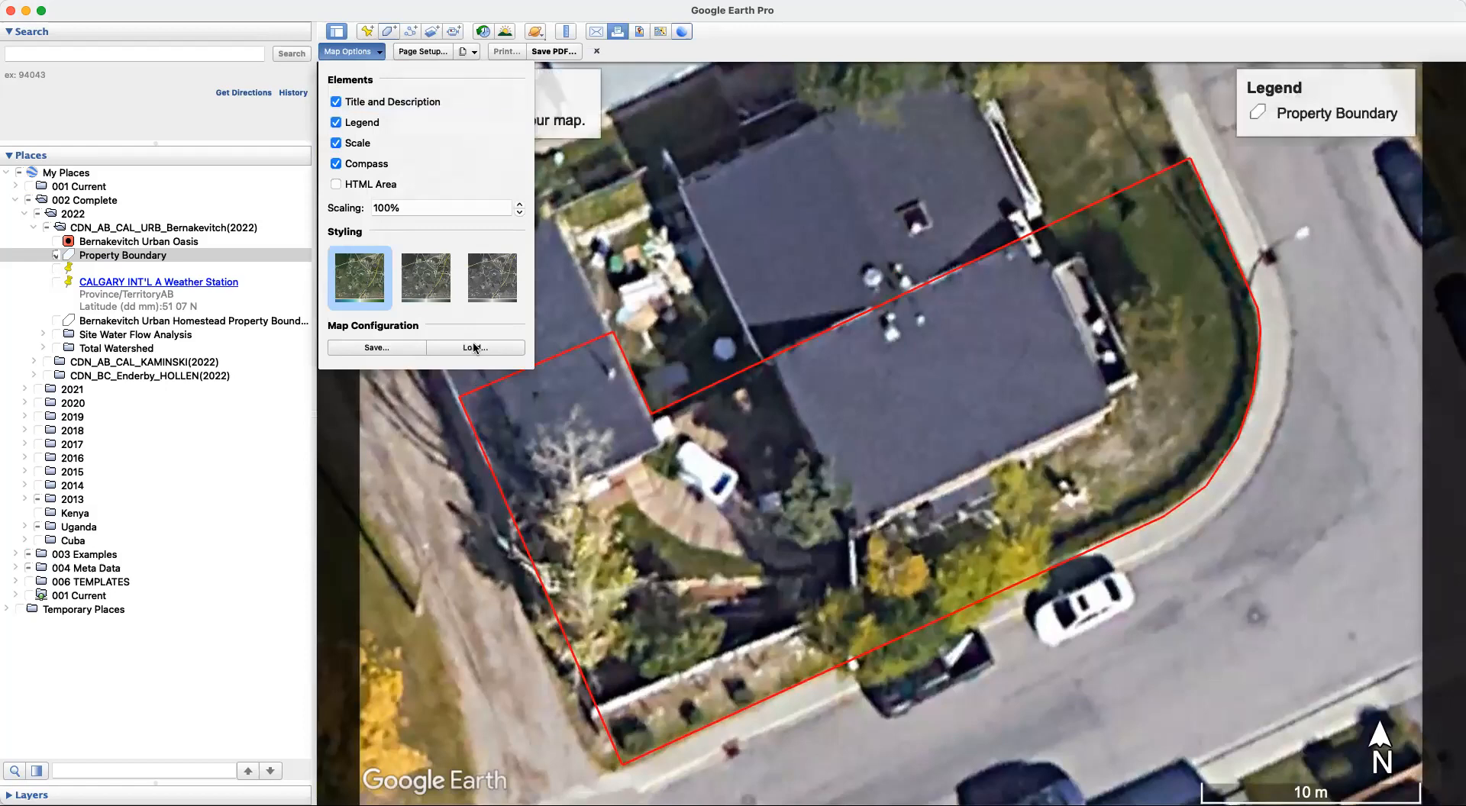
left_click(760, 314)
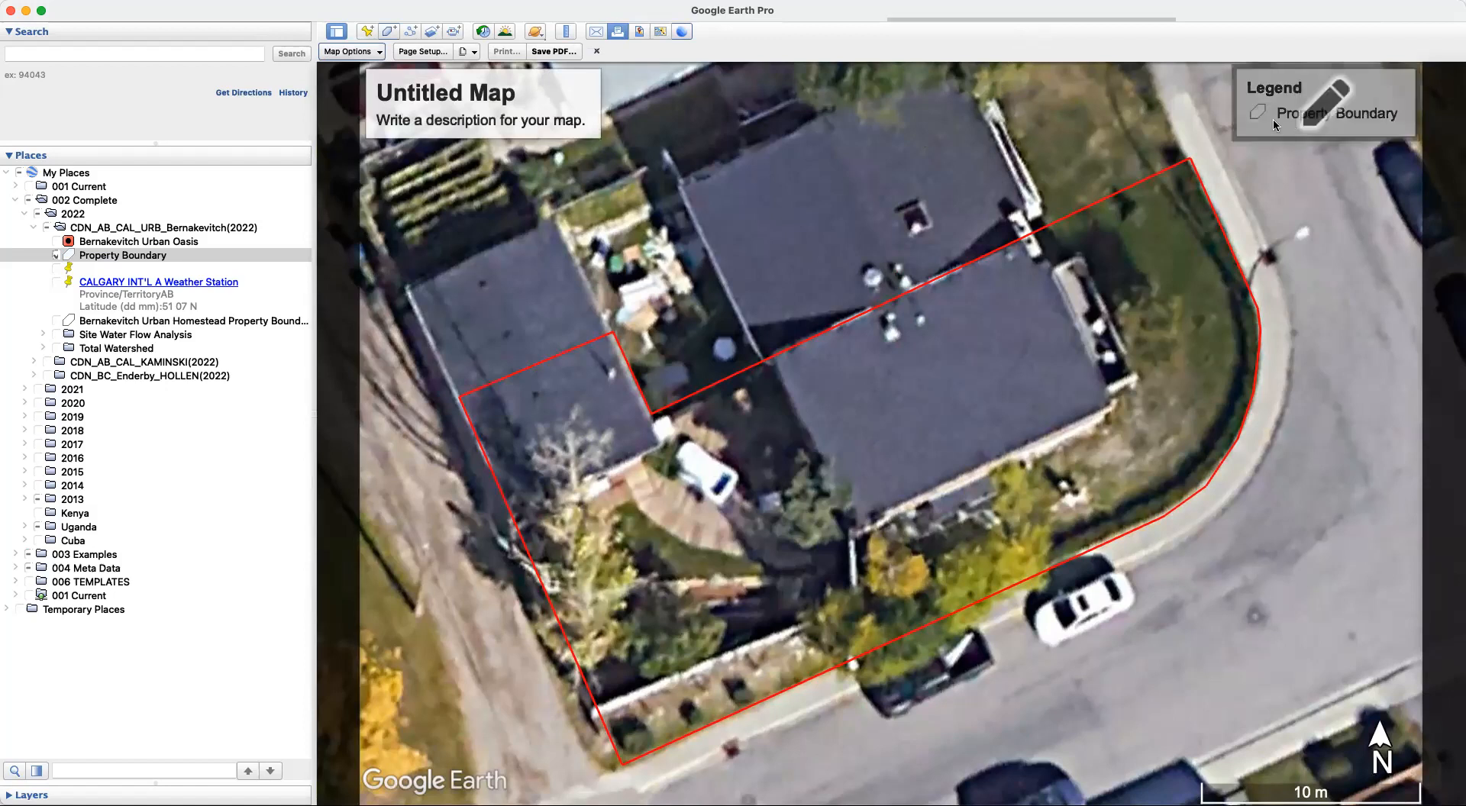
Remove the Title and Description and the Legend from the print map, keeping only Scale and Compass
left_click(366, 52)
left_click(336, 102)
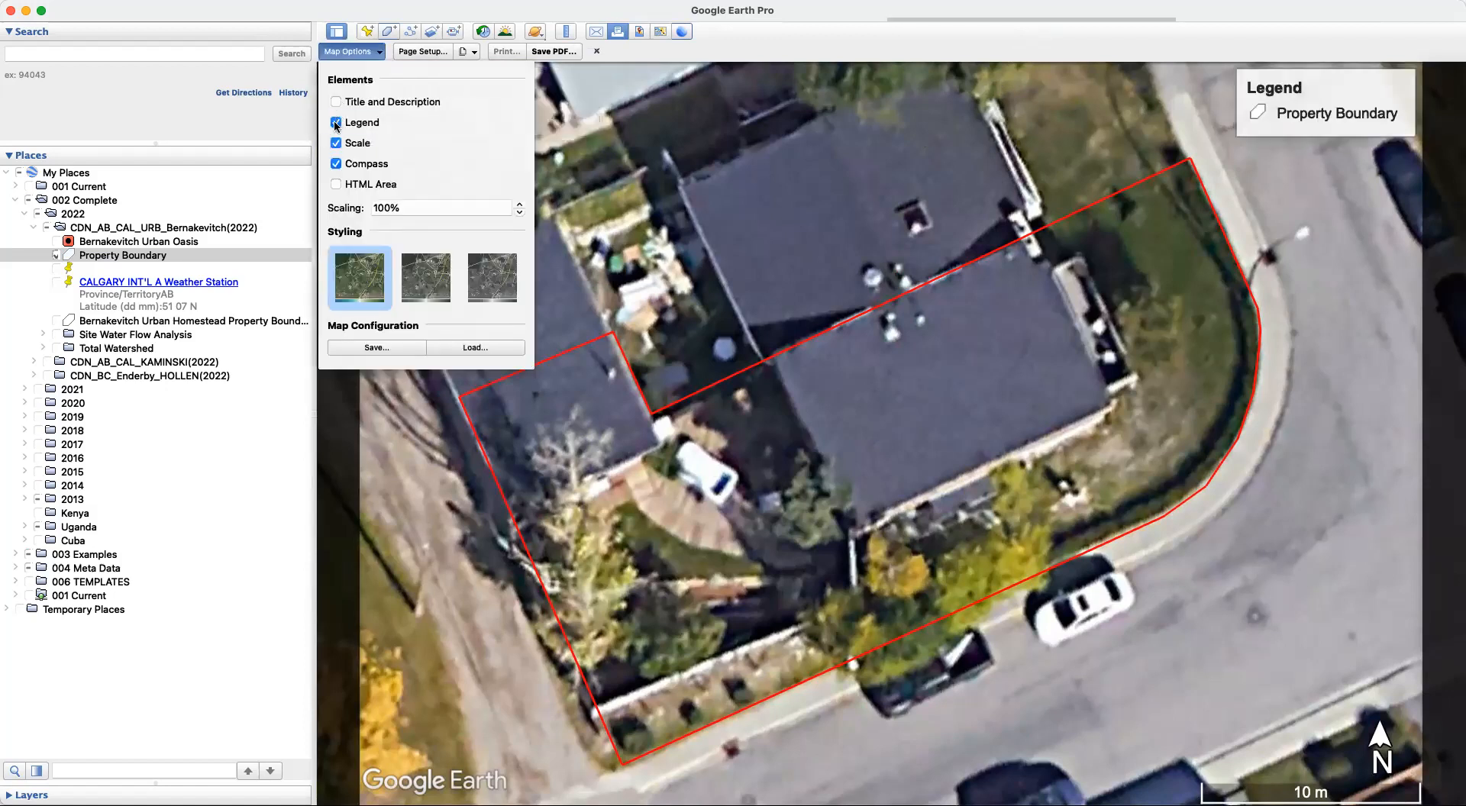
left_click(336, 122)
left_click(738, 336)
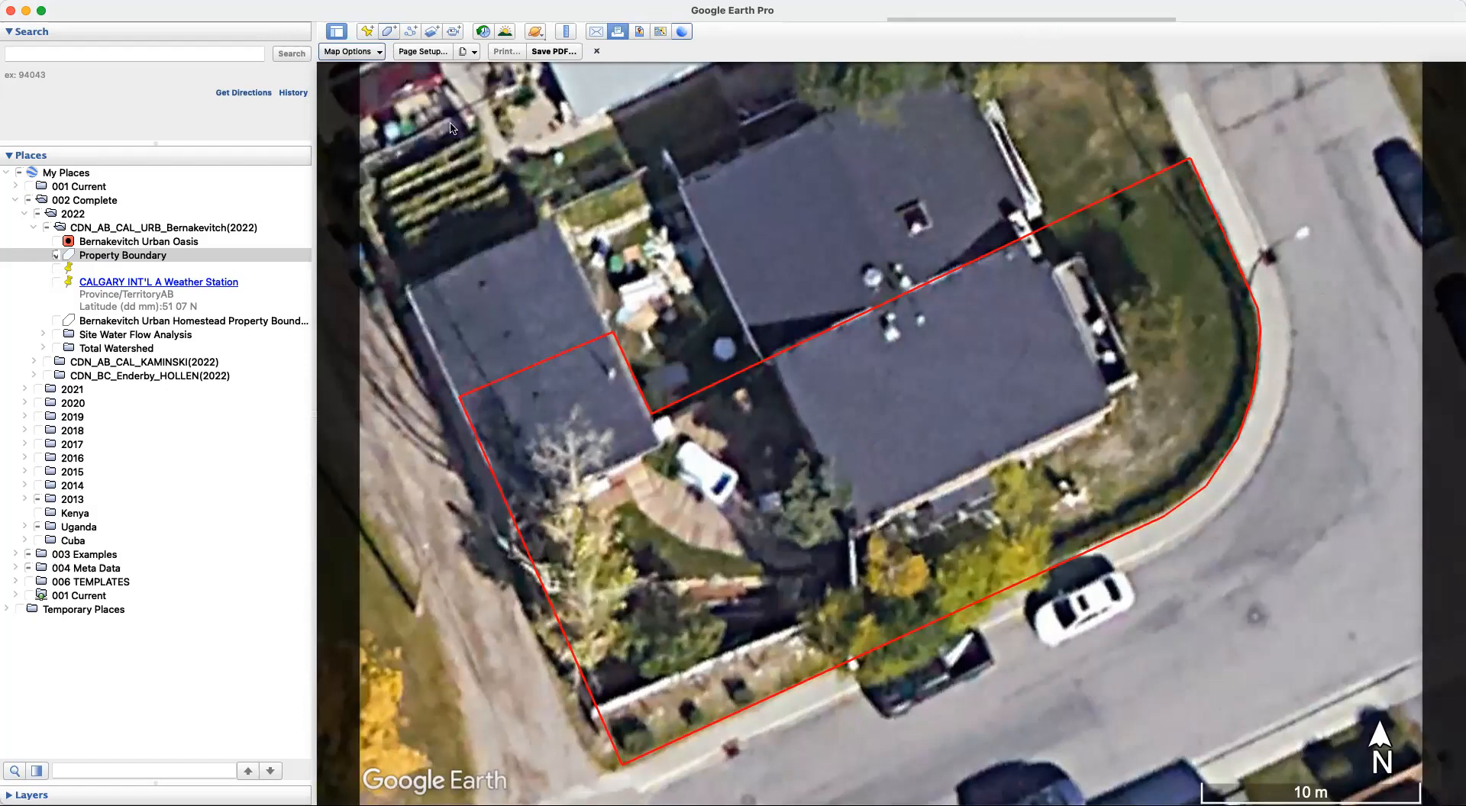
Try the muted and grayscale map stylings, then restore the full-colour styling
left_click(352, 50)
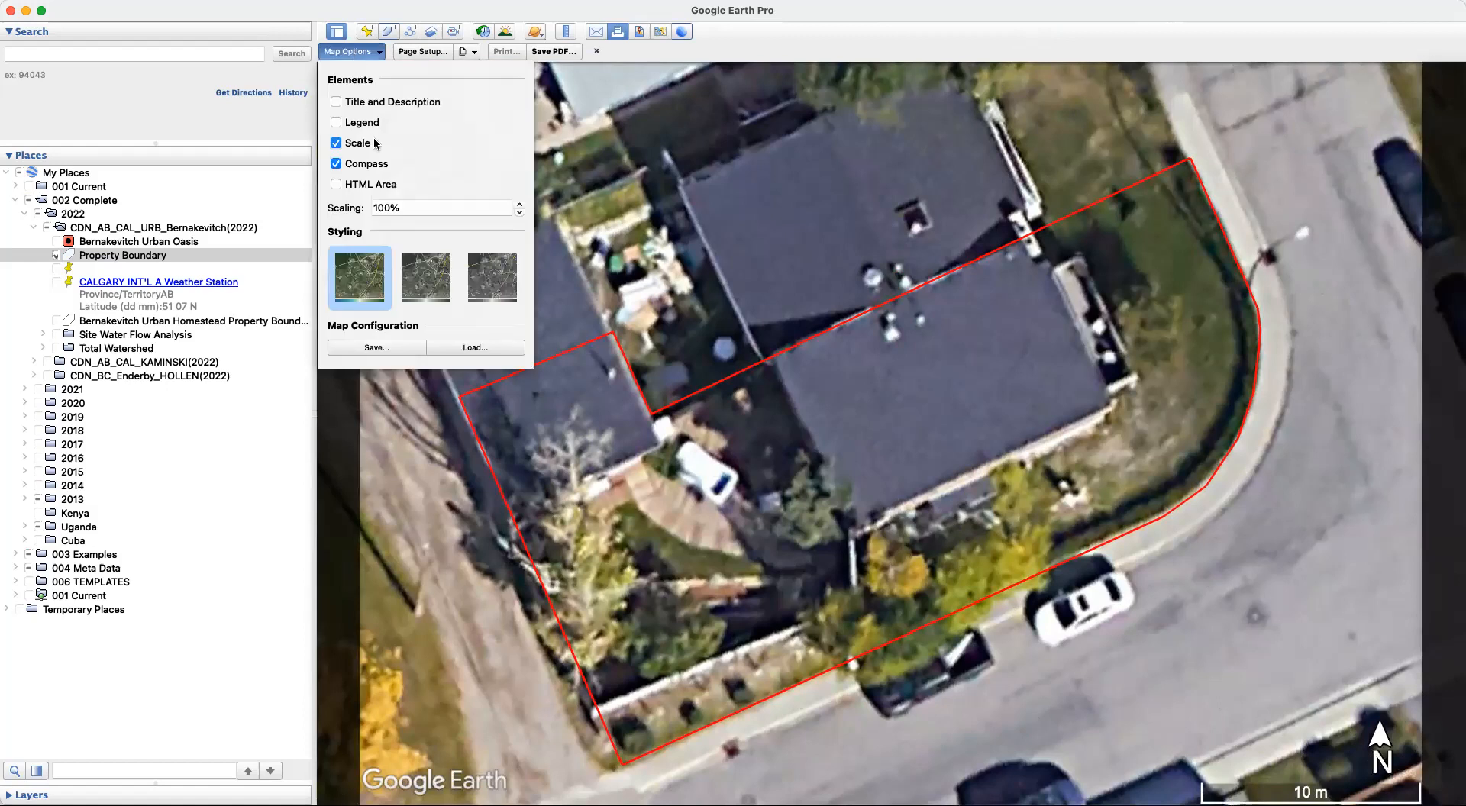
left_click(422, 286)
left_click(503, 283)
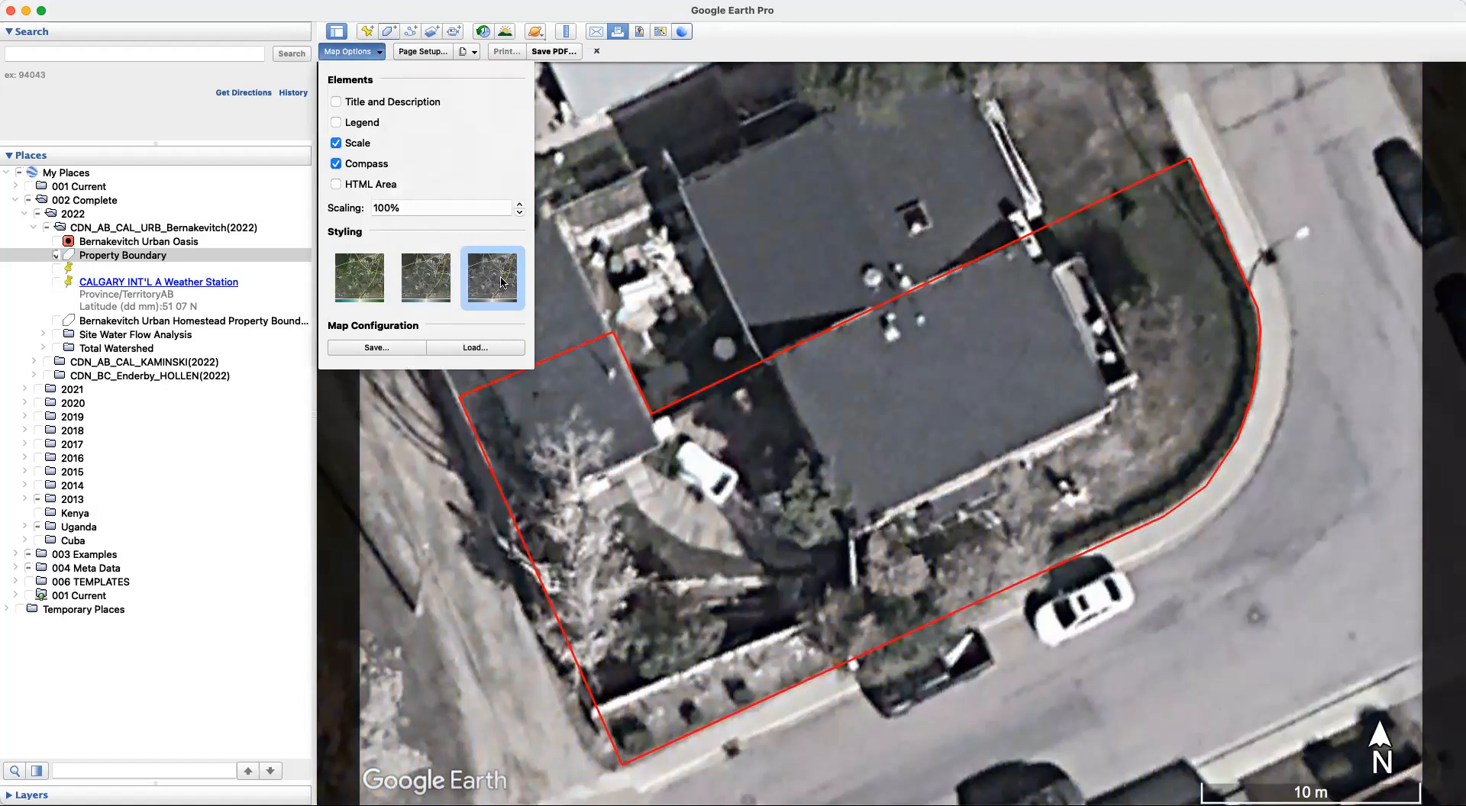
left_click(418, 284)
left_click(357, 289)
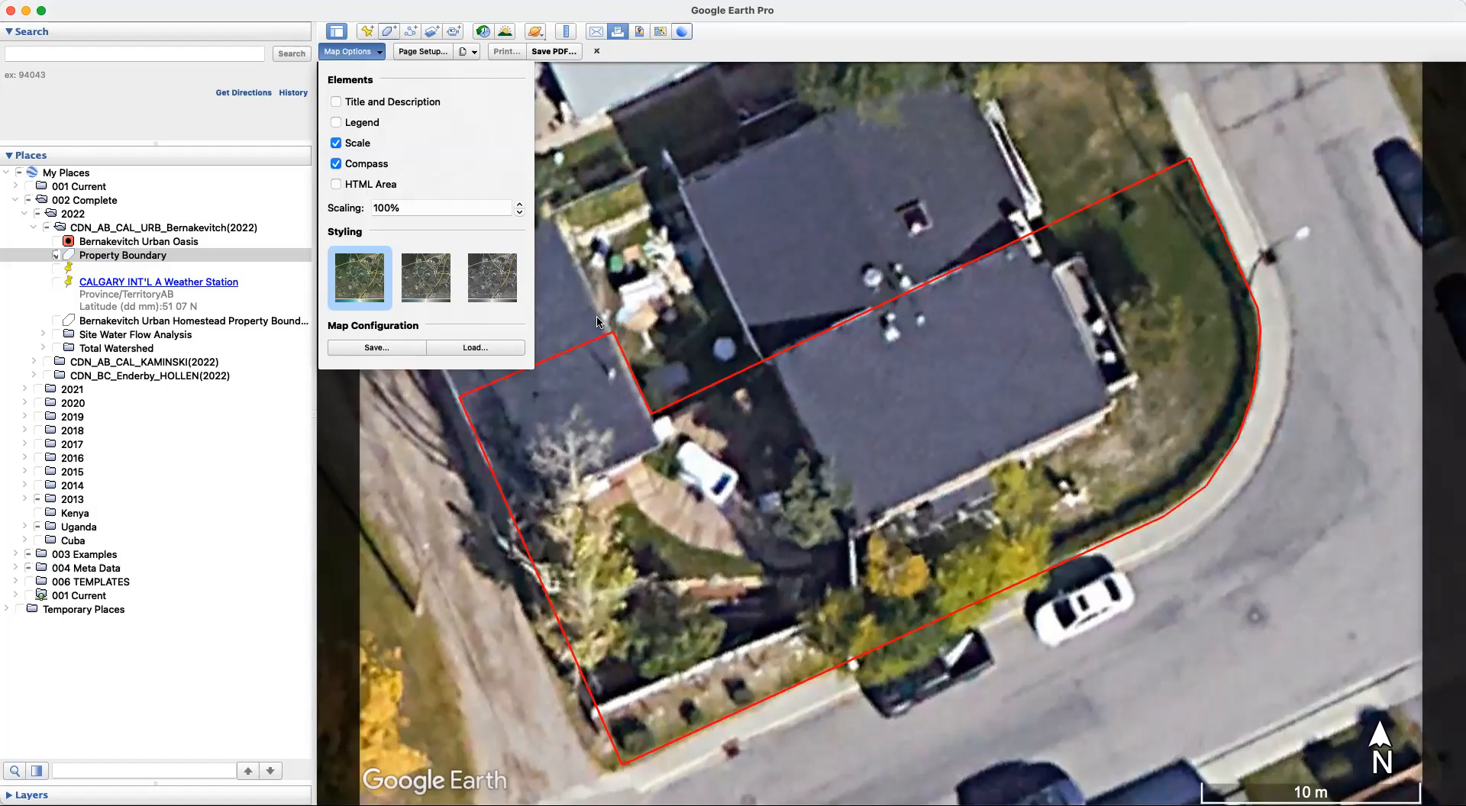
left_click(759, 244)
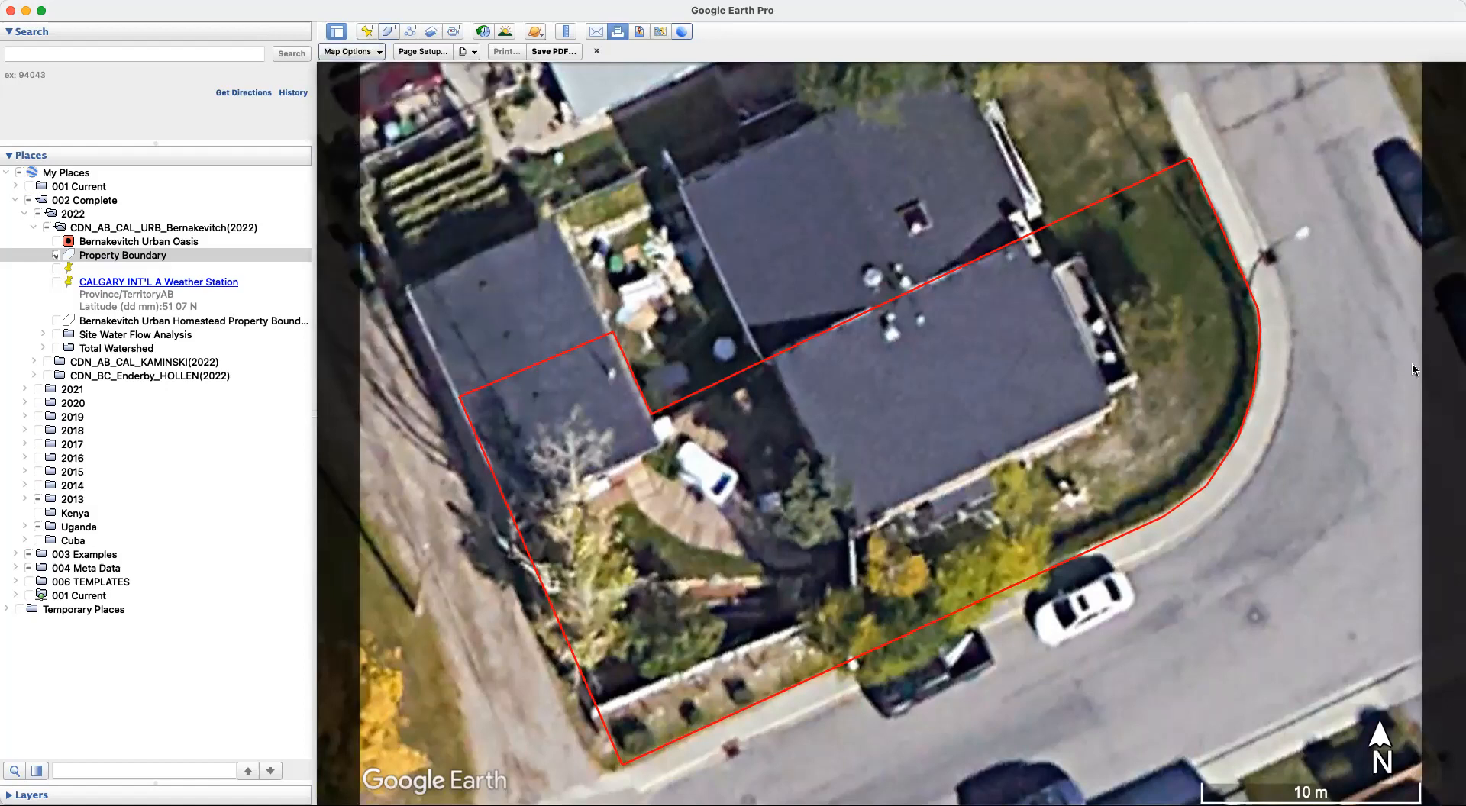
Start saving the print map as a PDF and cancel the save
left_click(532, 53)
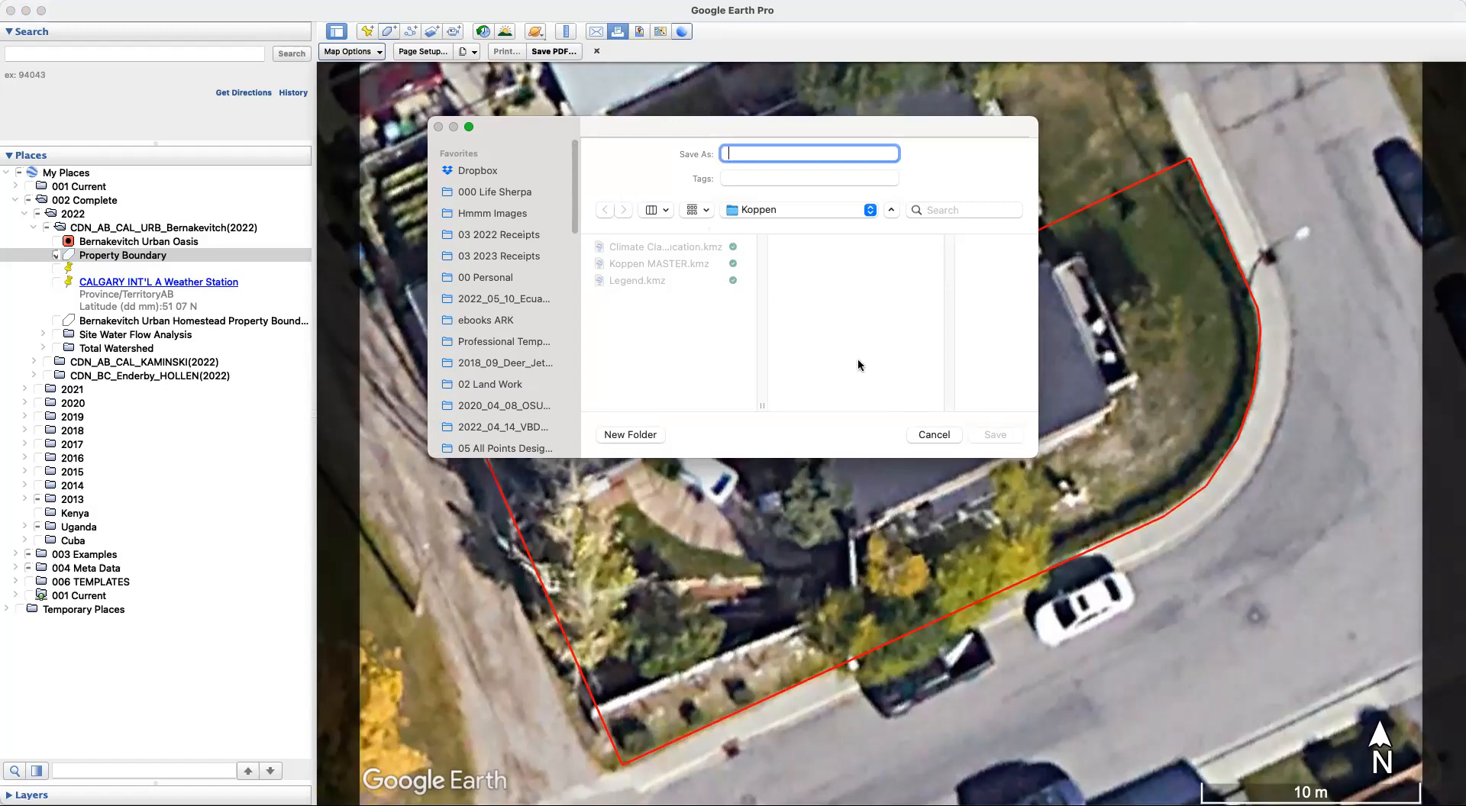
left_click(945, 437)
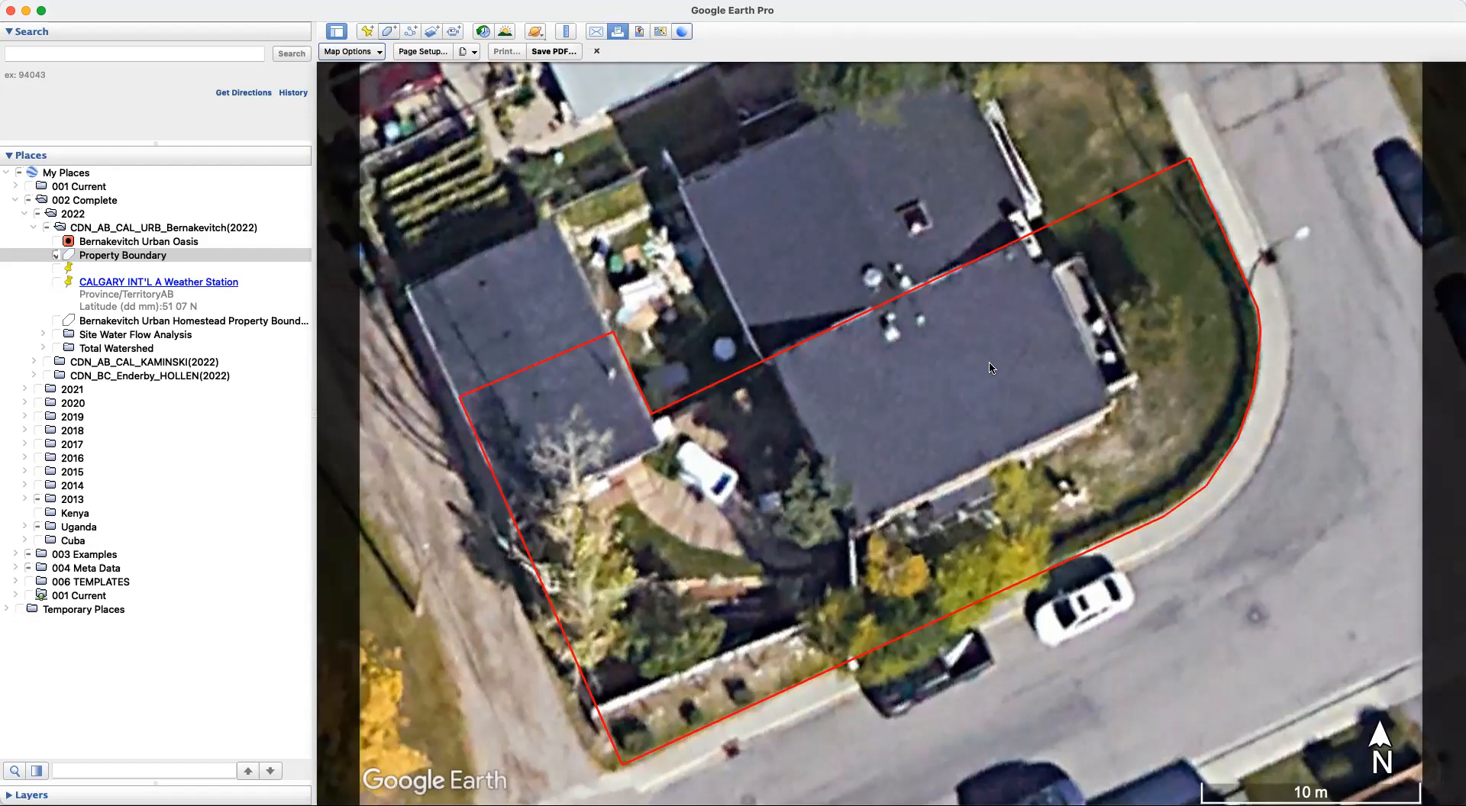
Switch to the OSU PDC PRO report template in Google Slides and open slide 11, Design Site | Aerial Image
key("super+Tab")
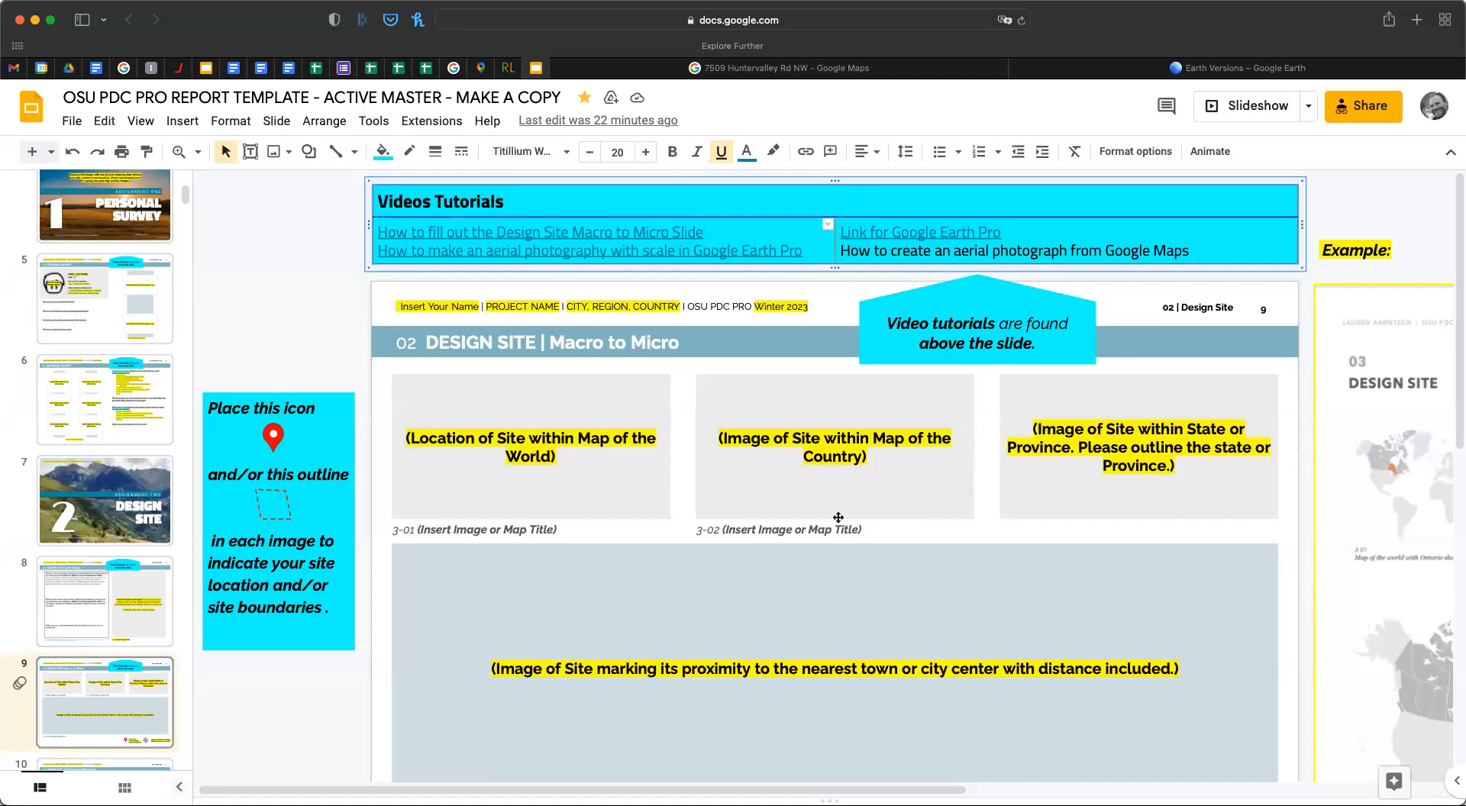
scroll(838, 518, "down", 1)
scroll(838, 517, "down", 4)
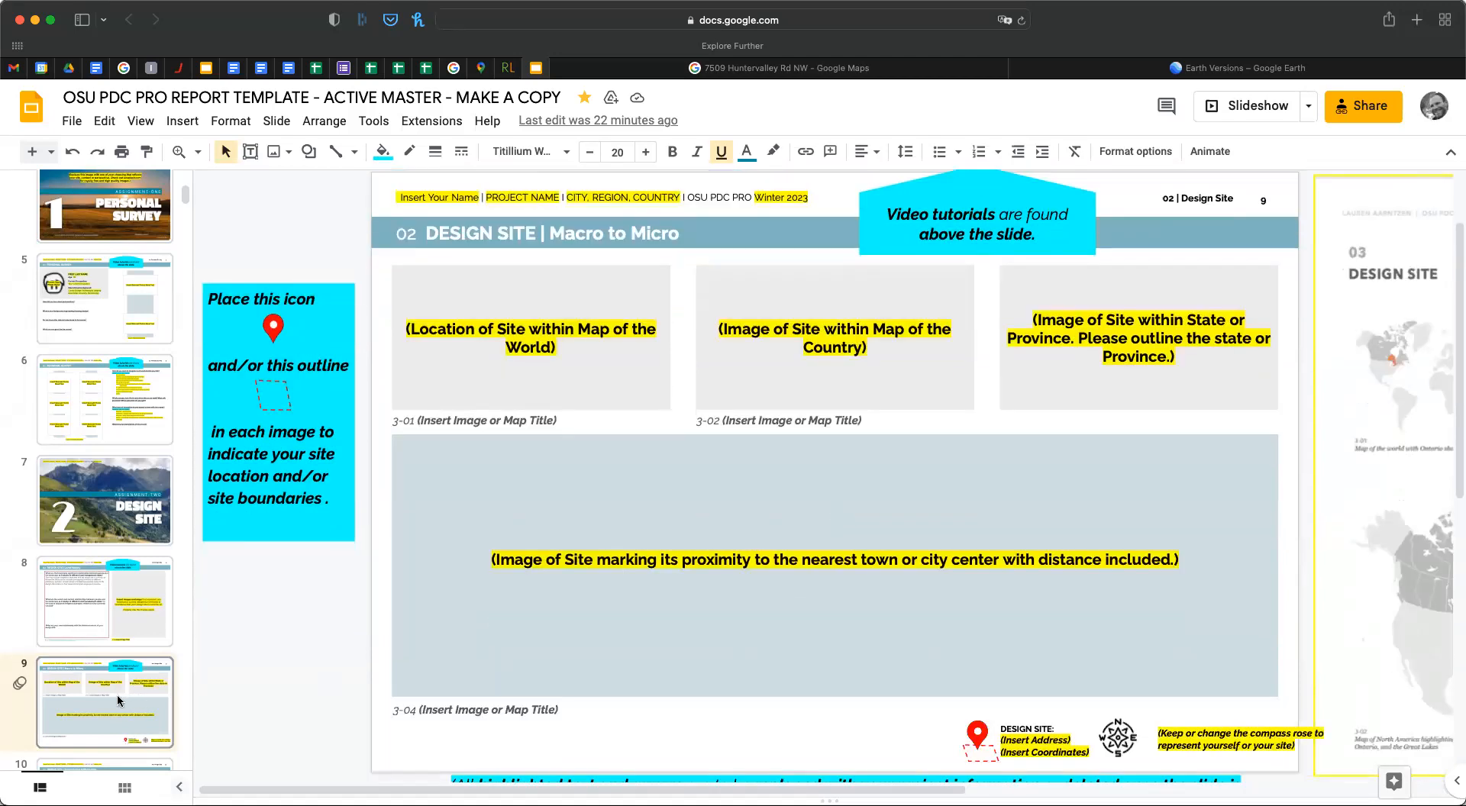
scroll(117, 694, "down", 5)
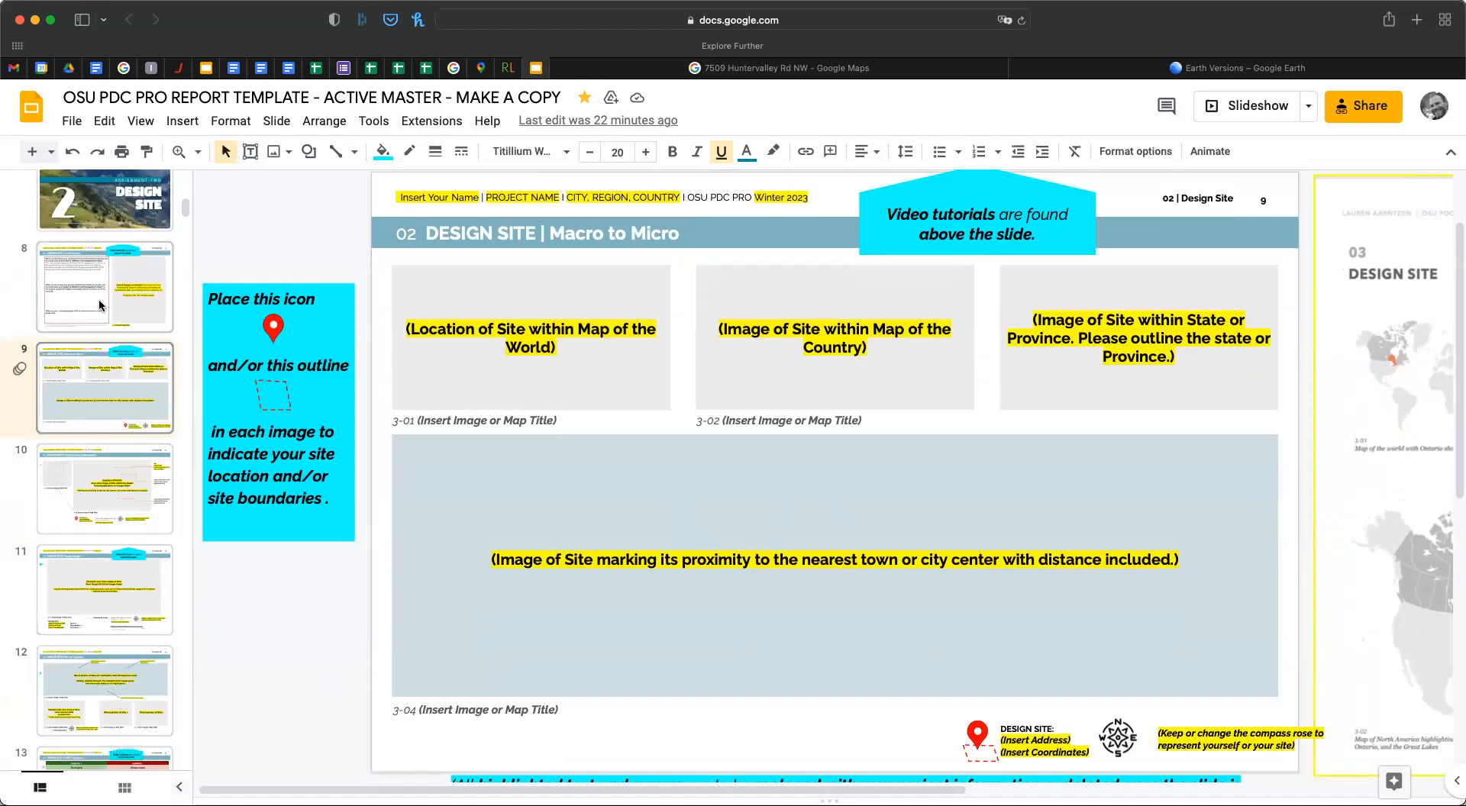
left_click(116, 469)
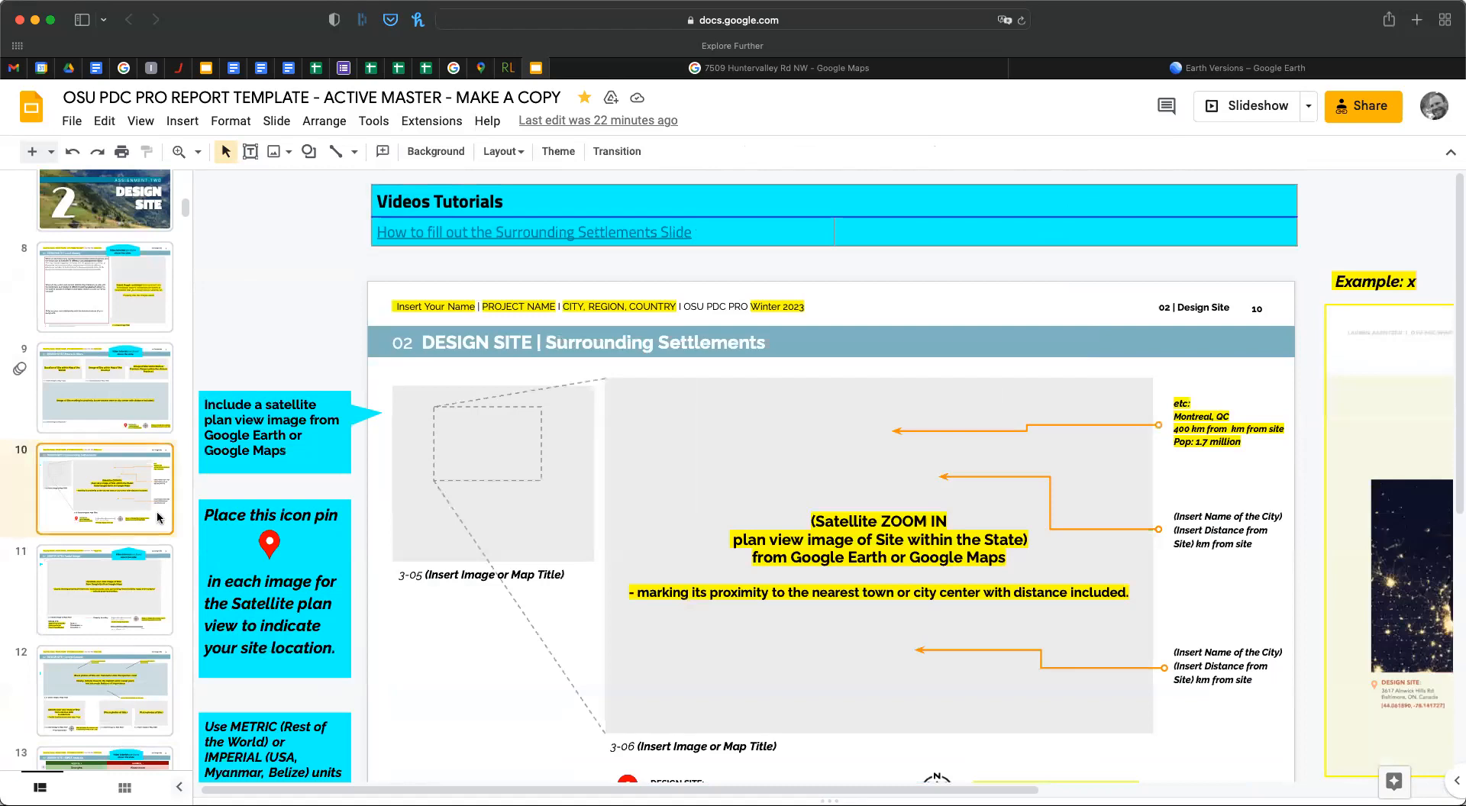
scroll(650, 602, "right", 8)
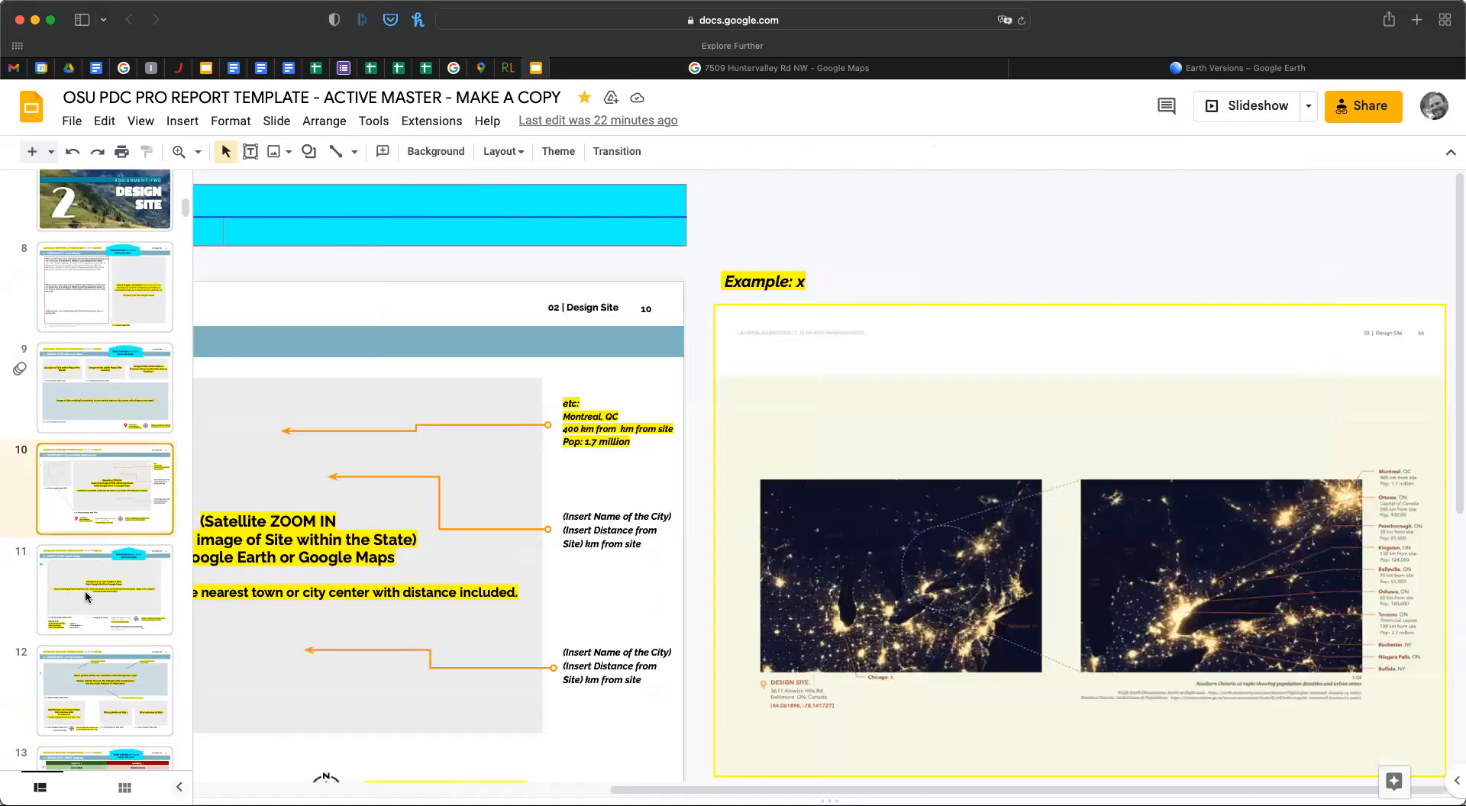
left_click(85, 591)
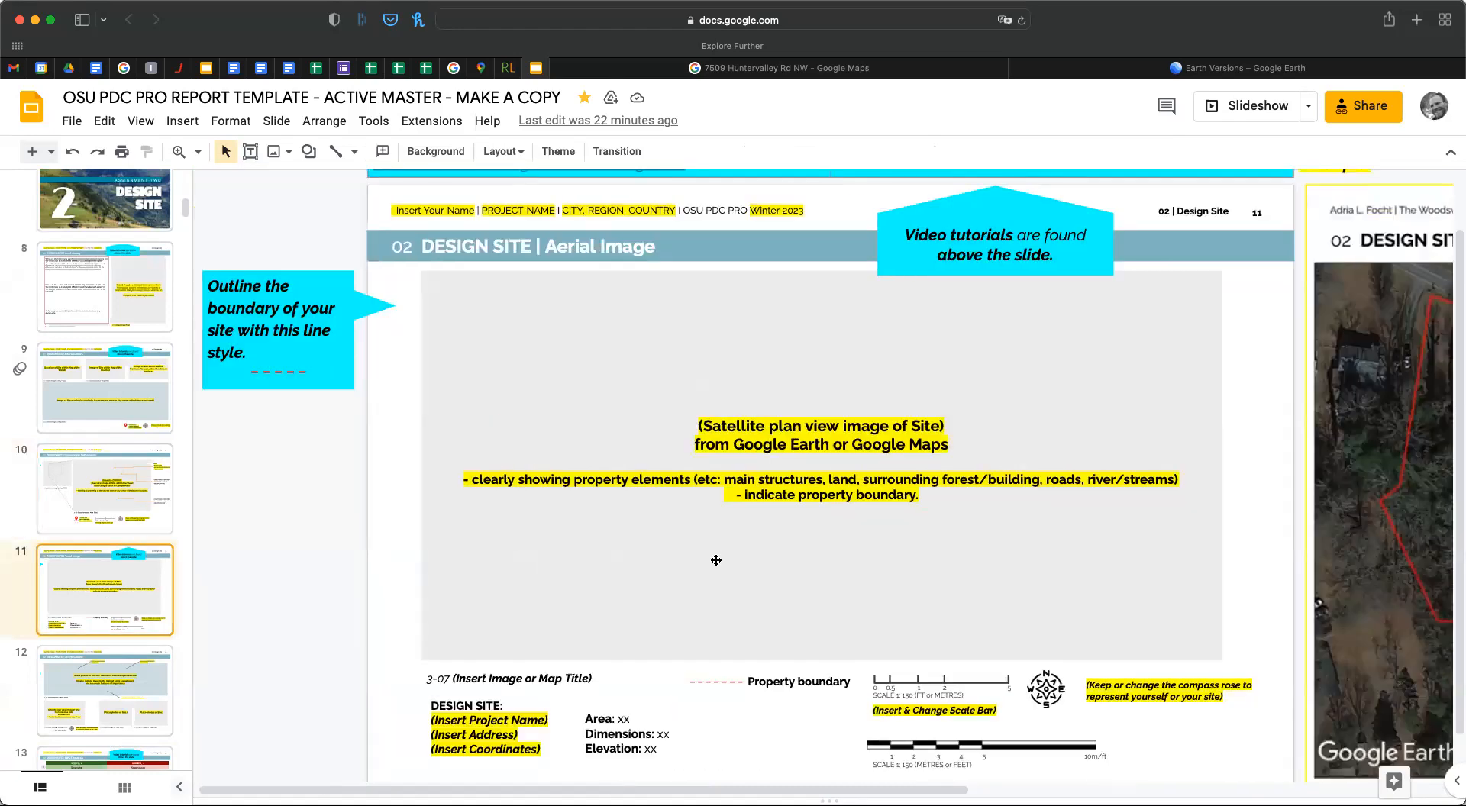
Duplicate the Design Site | Aerial Image slide
right_click(108, 582)
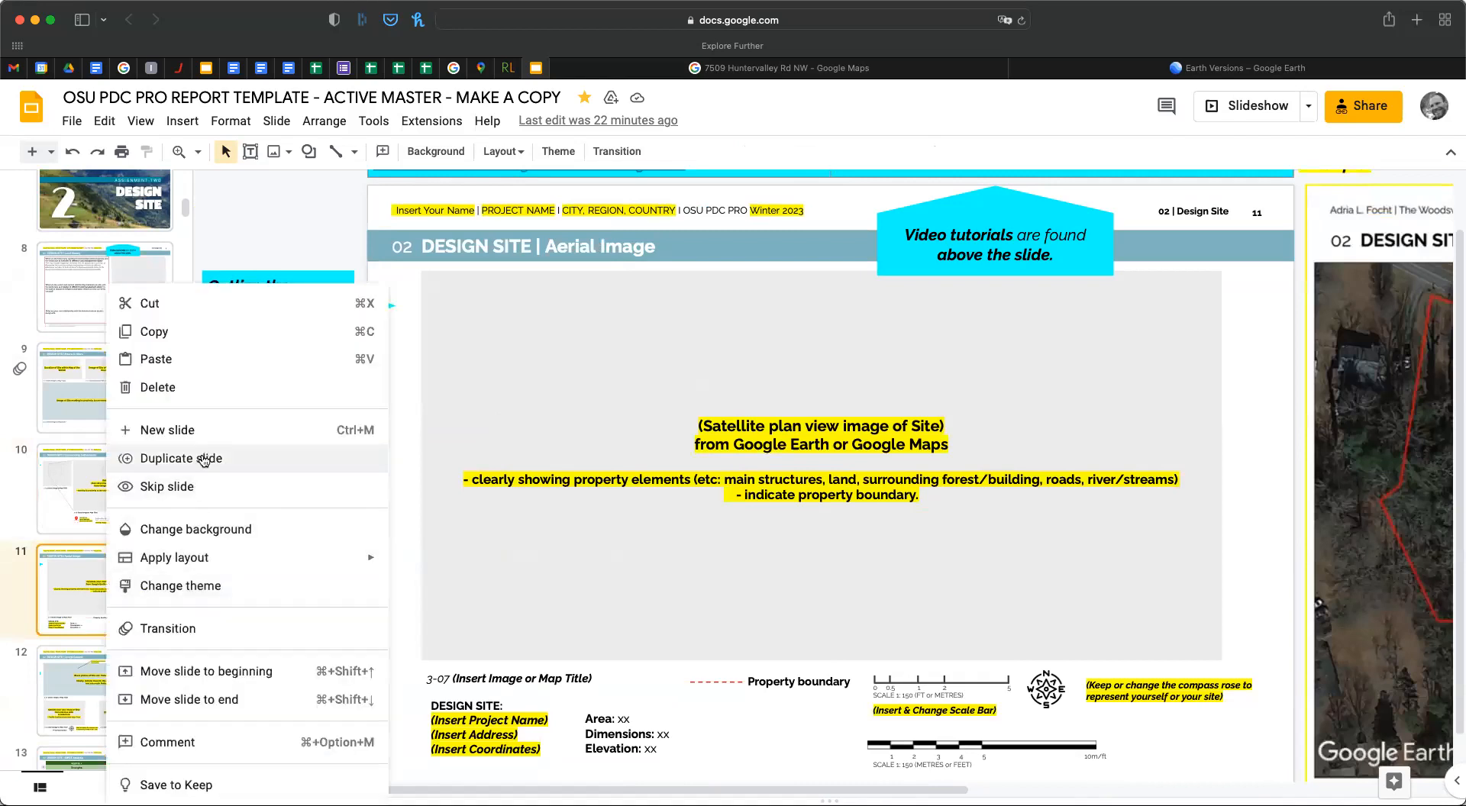
key("Return")
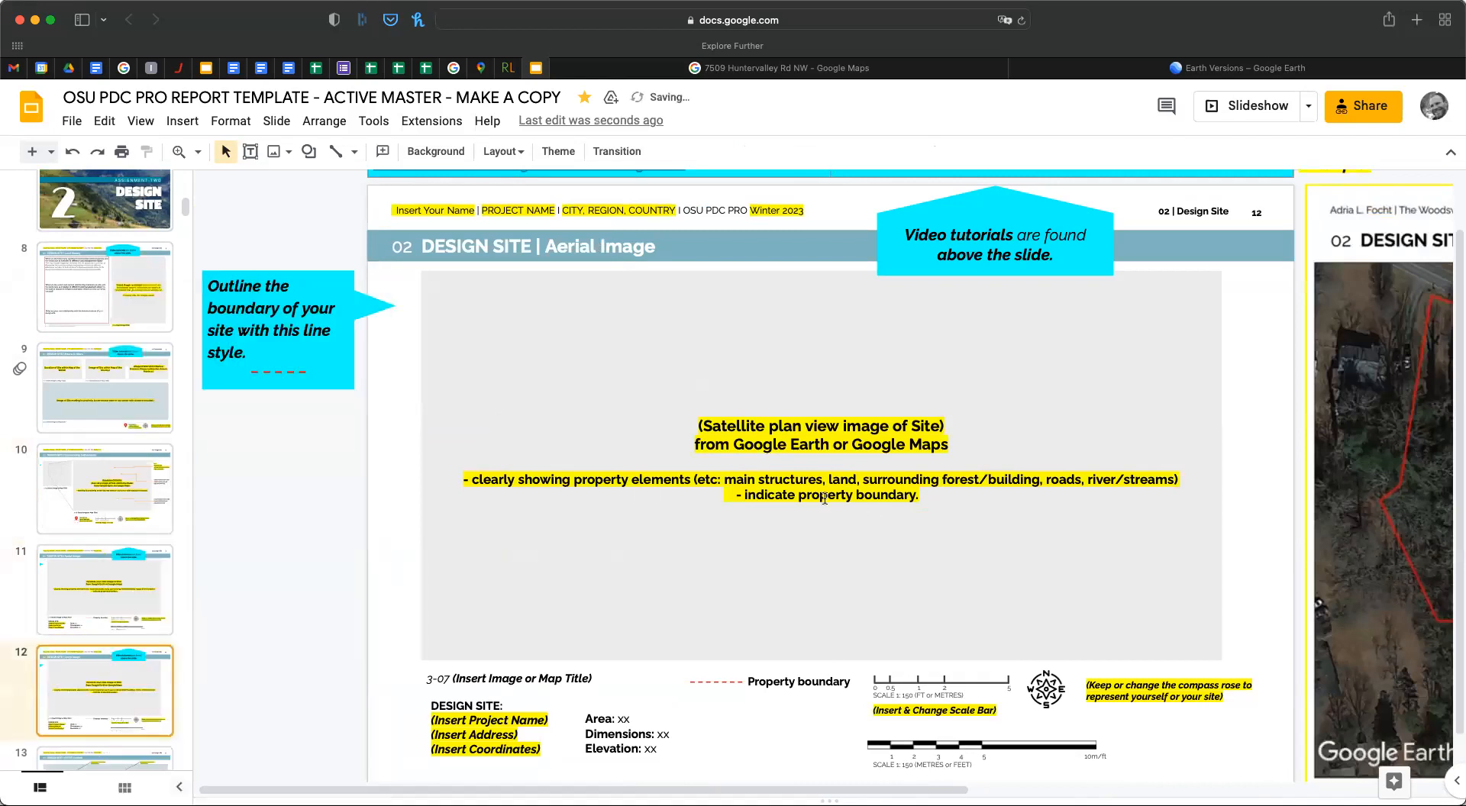